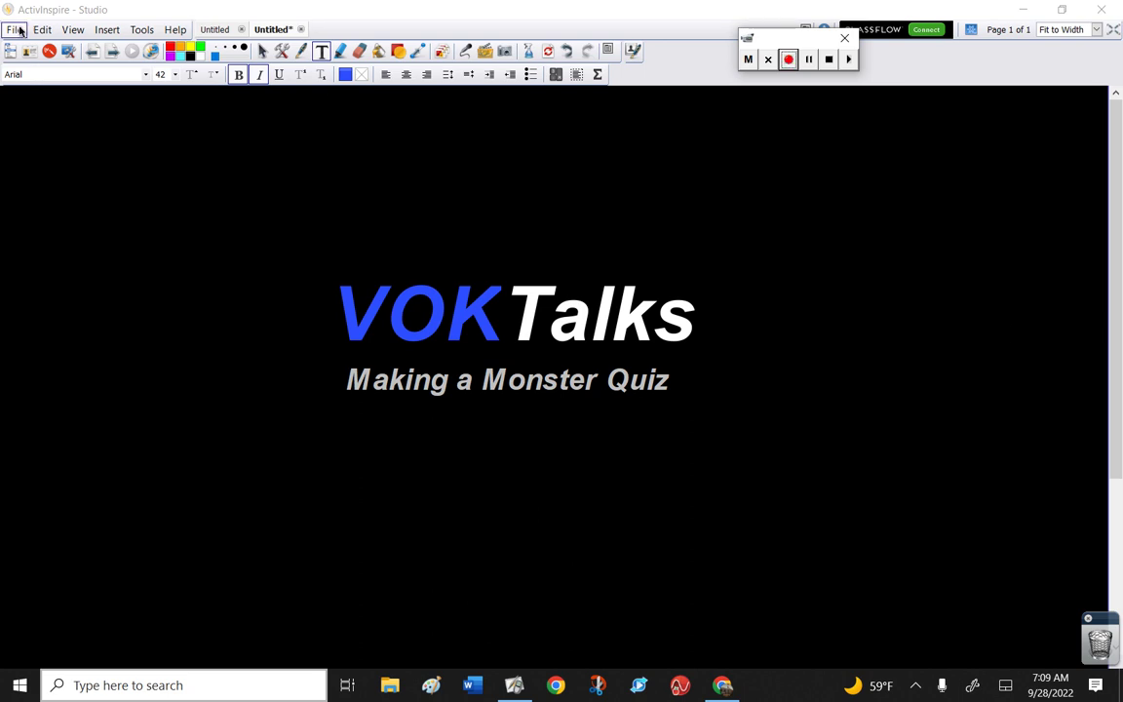
Switch to the Lumio library in the browser and start a new resource from the Monster Quiz game-based activity template.
{"action": "left_click", "coordinate": [49, 51]}
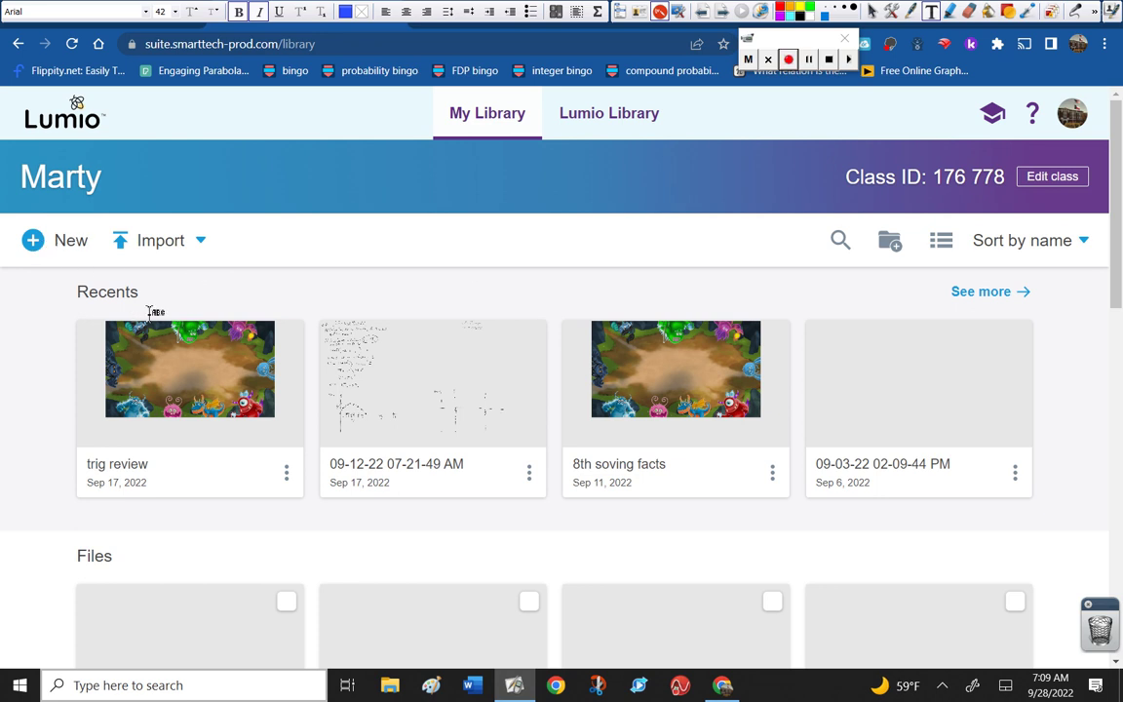
{"action": "left_click", "coordinate": [877, 12]}
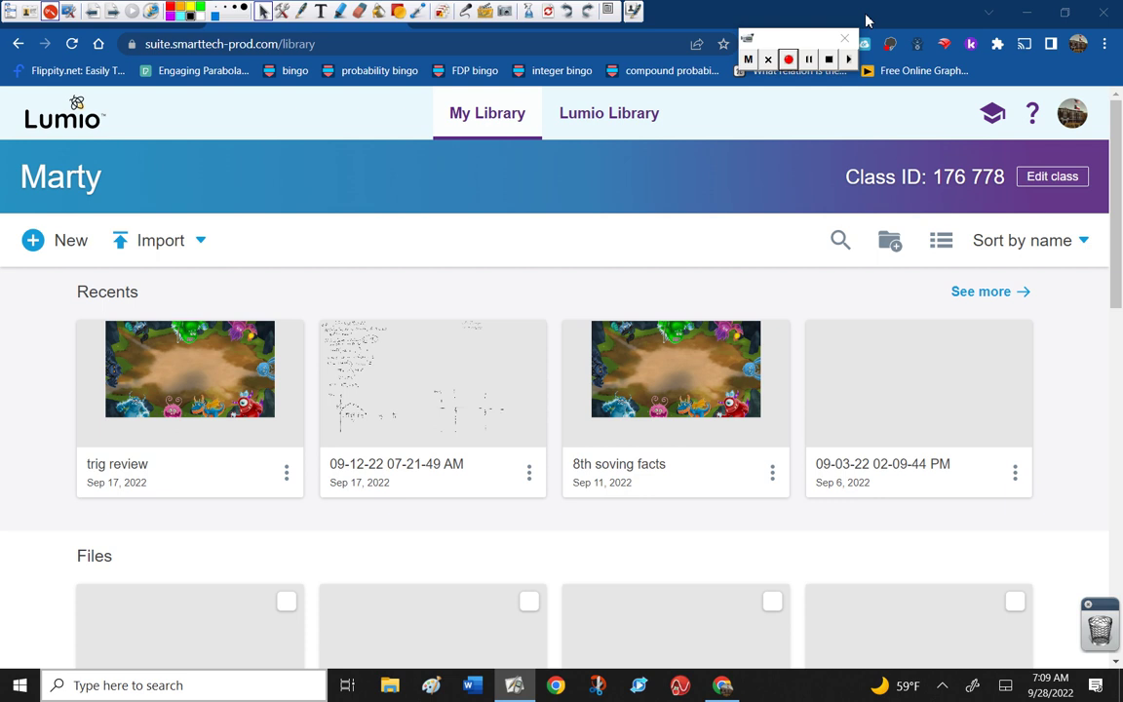
{"action": "left_click", "coordinate": [64, 251]}
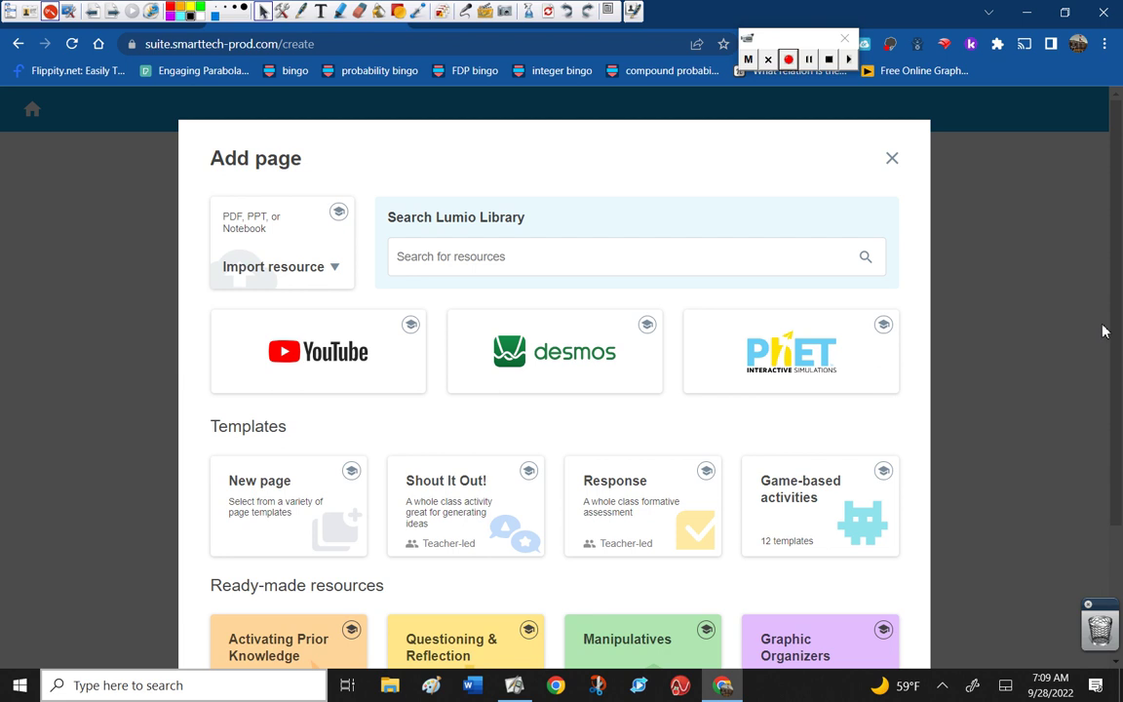
{"action": "scroll", "coordinate": [1111, 312], "scroll_direction": "down", "scroll_amount": 2}
{"action": "scroll", "coordinate": [555, 370], "scroll_direction": "down", "scroll_amount": 1}
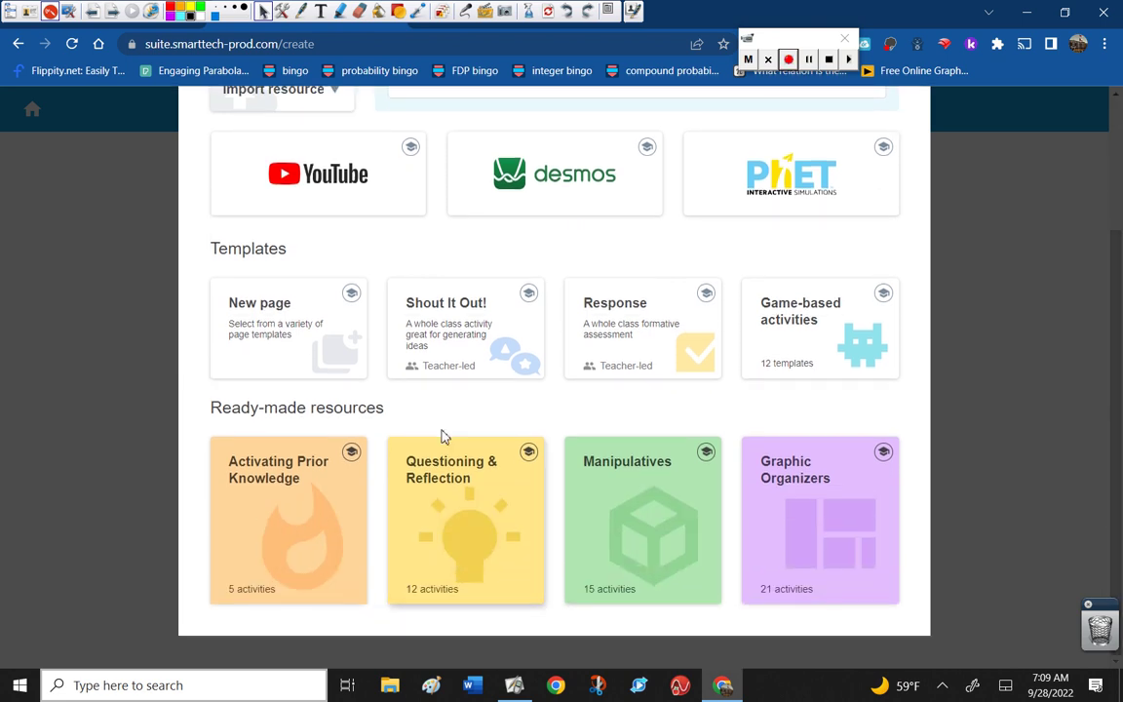
{"action": "left_click", "coordinate": [810, 340]}
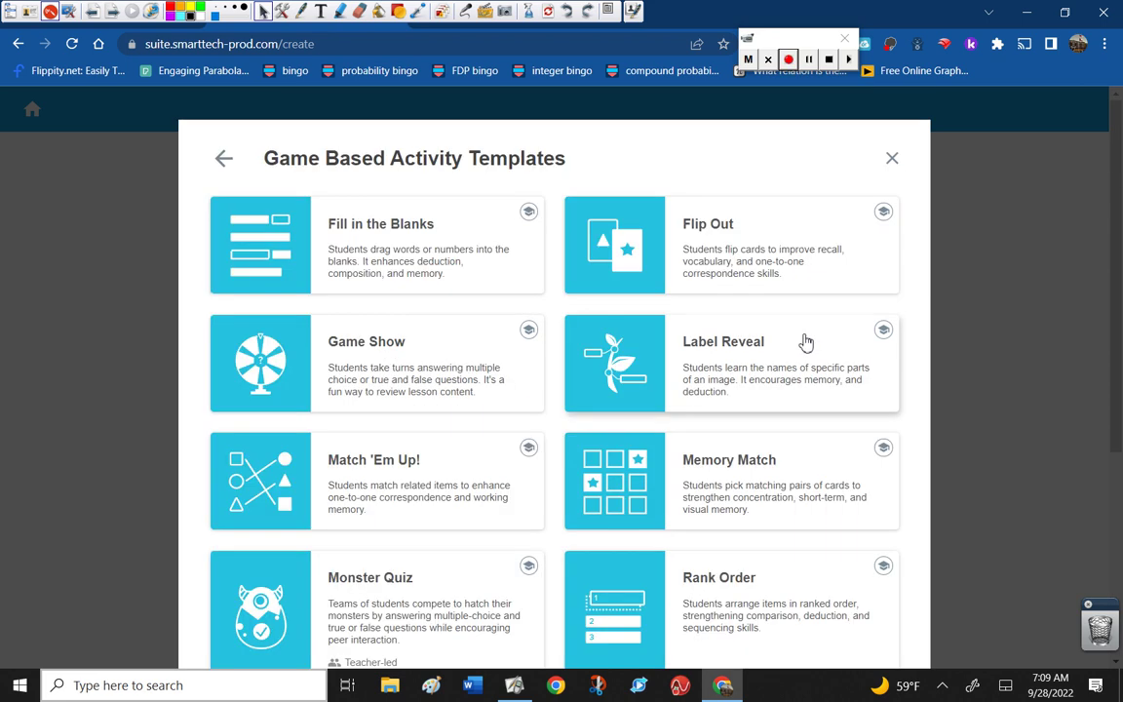
{"action": "left_click", "coordinate": [386, 599]}
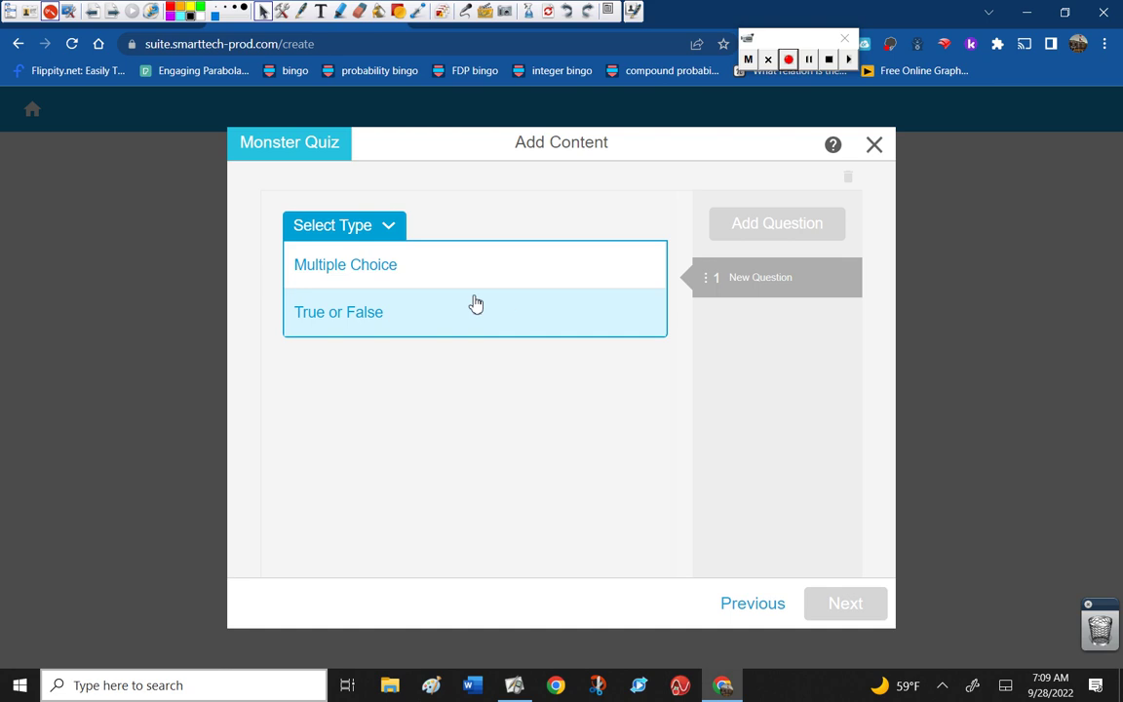
Make question 1 a True or False item asking "Can an absolute value equal a negative number?" with False as the correct answer.
{"action": "left_click", "coordinate": [446, 321]}
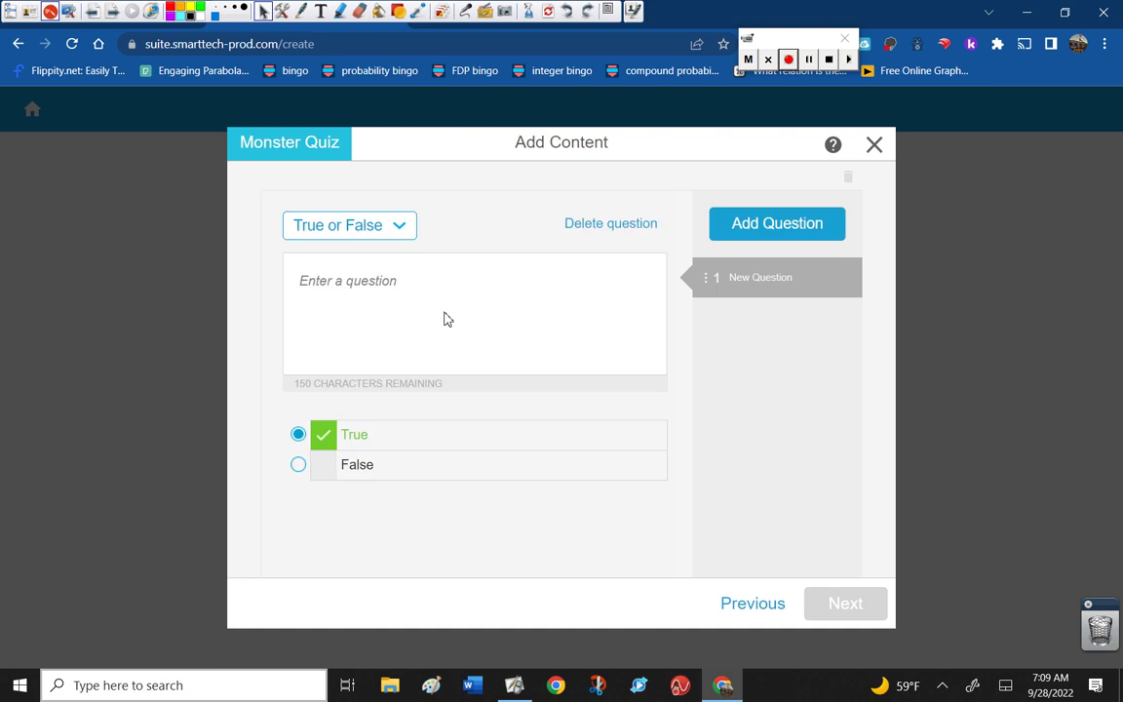
{"action": "left_click", "coordinate": [393, 280]}
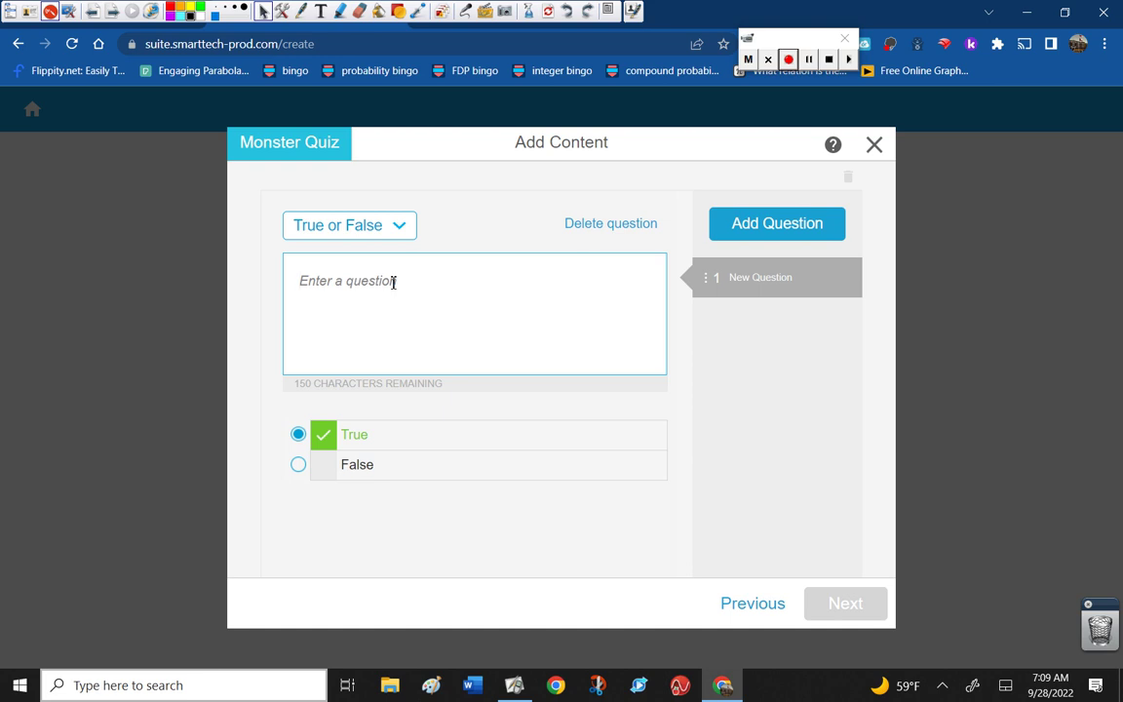
{"action": "type", "text": "Can "}
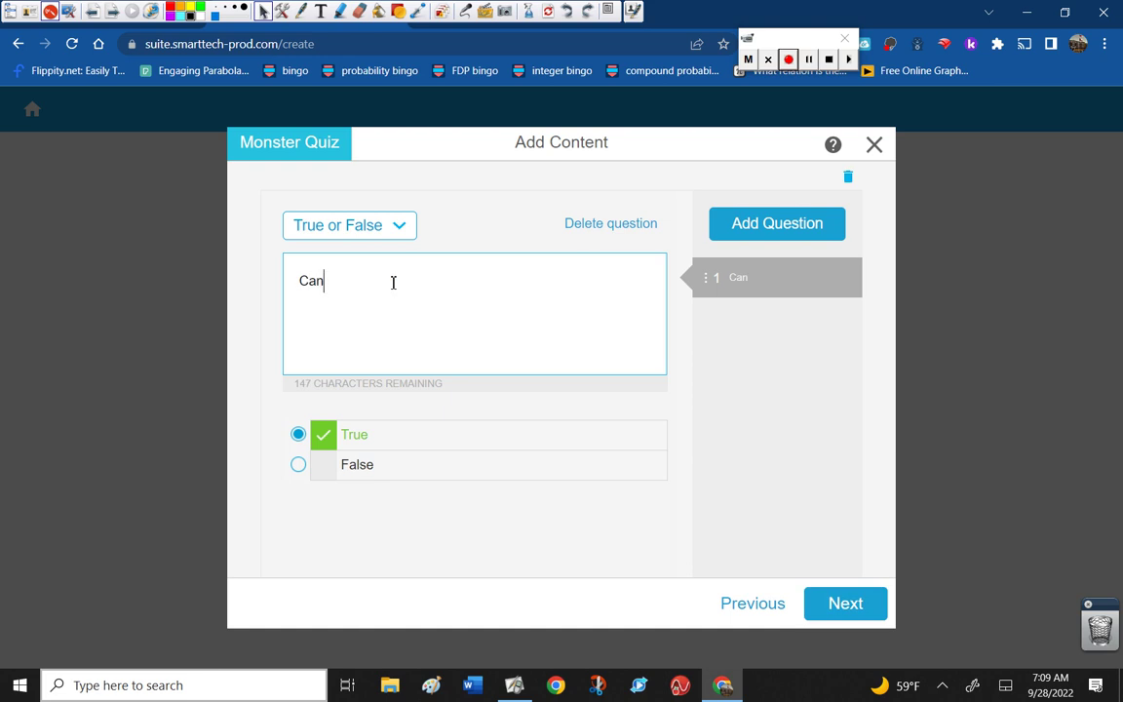
{"action": "type", "text": "an absolute value "}
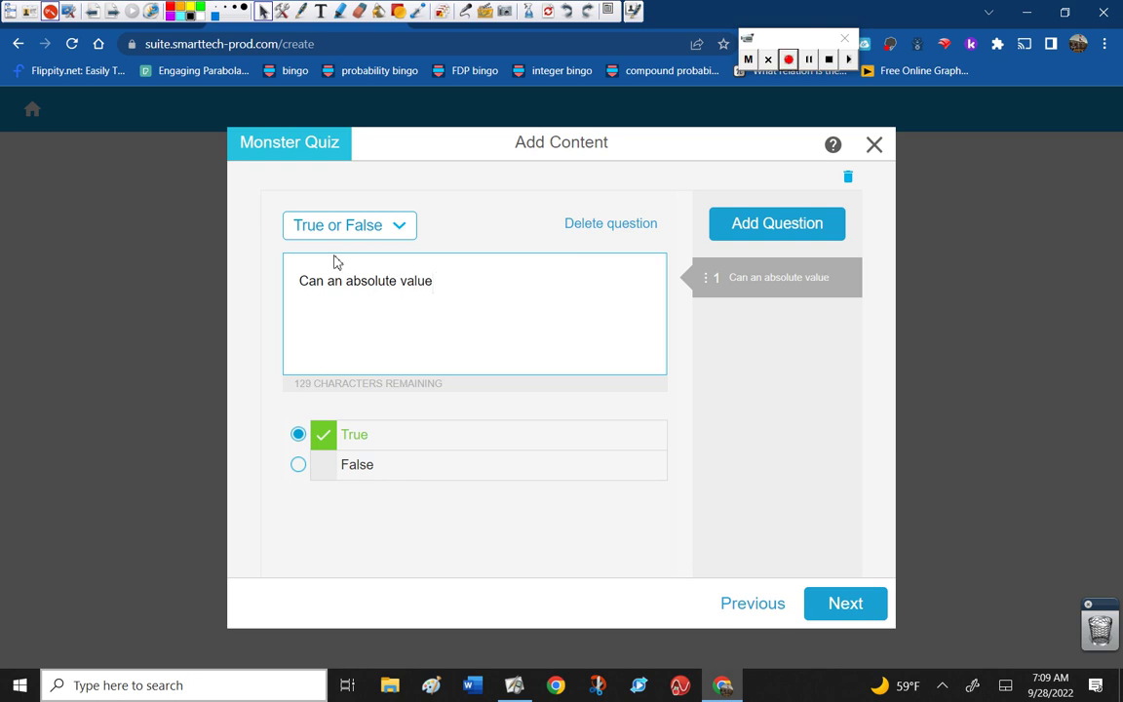
{"action": "type", "text": "equal "}
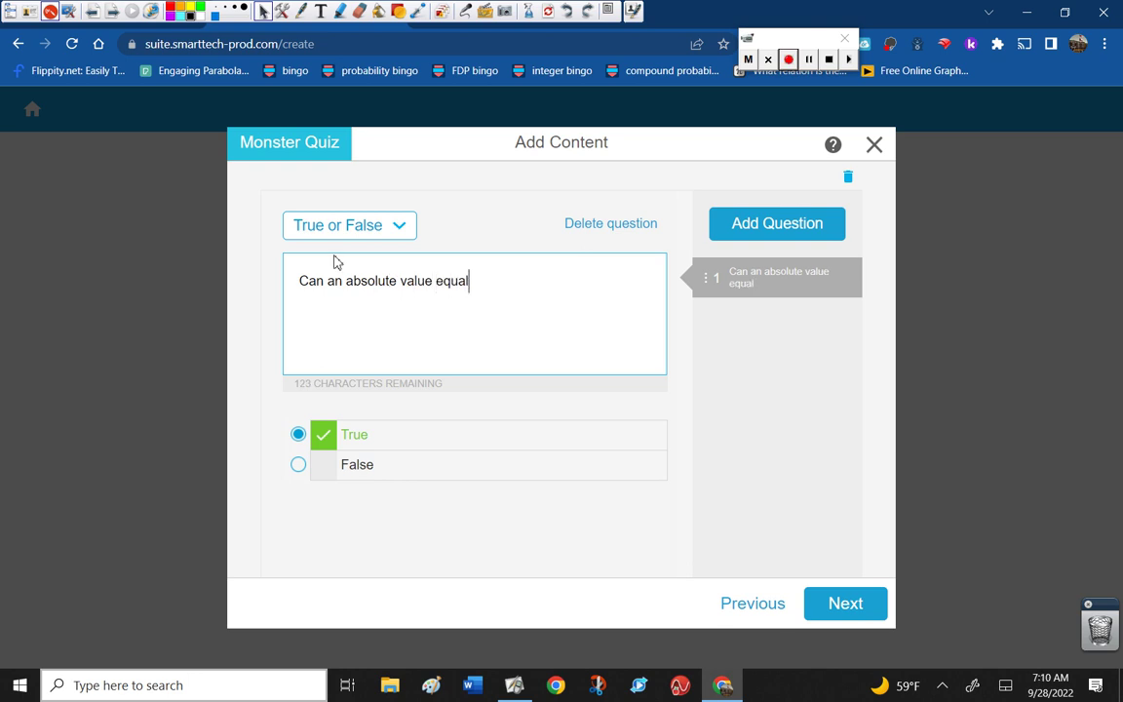
{"action": "type", "text": "a negative numb"}
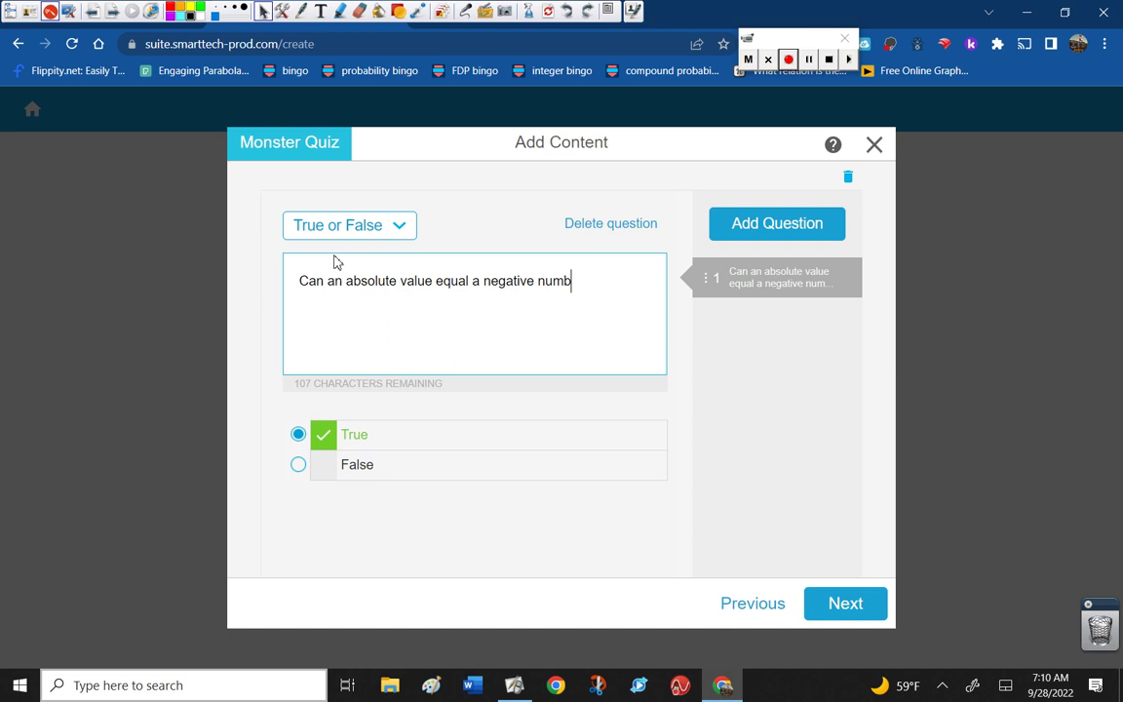
{"action": "type", "text": "er?"}
{"action": "left_click", "coordinate": [298, 465]}
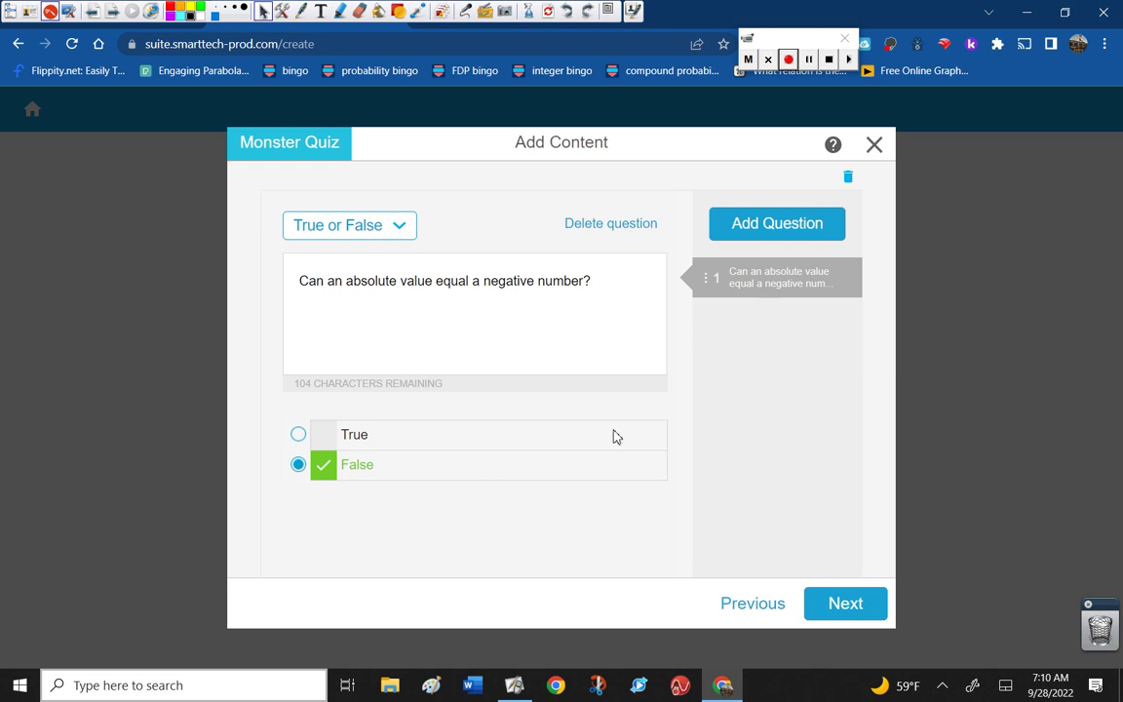
Add a second question of the Multiple Choice type with the equation "|x+5| = 8" as its text.
{"action": "left_click", "coordinate": [775, 230]}
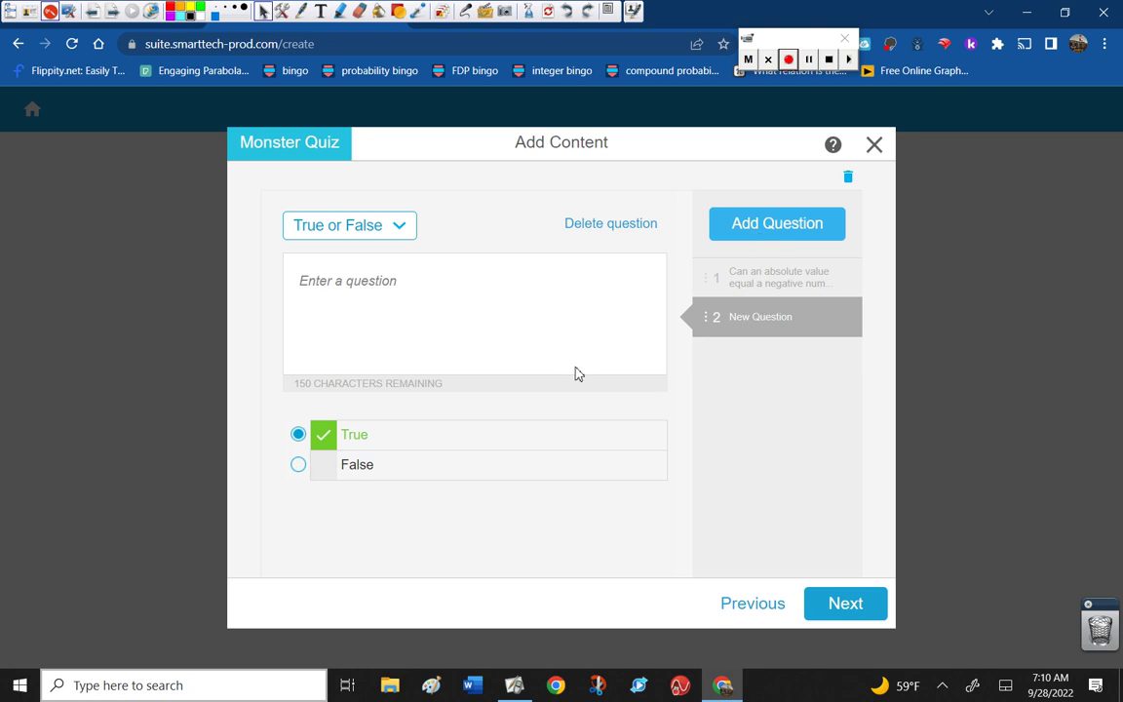
{"action": "left_click", "coordinate": [398, 229]}
{"action": "left_click", "coordinate": [381, 274]}
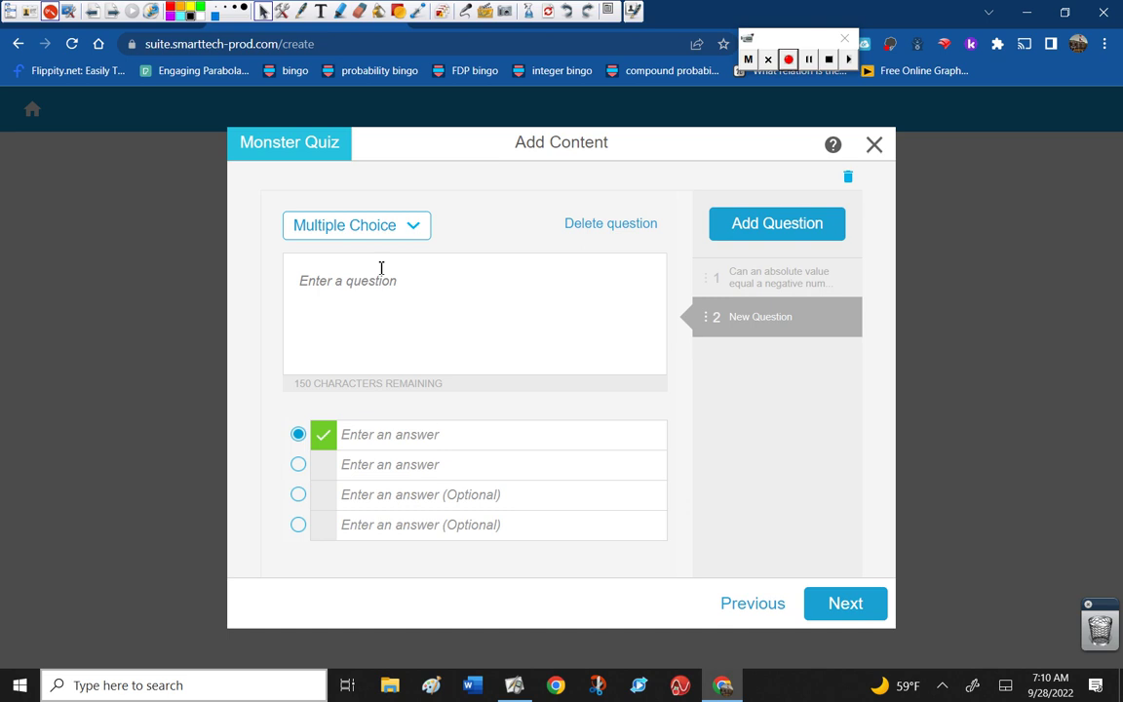
{"action": "left_click", "coordinate": [369, 283]}
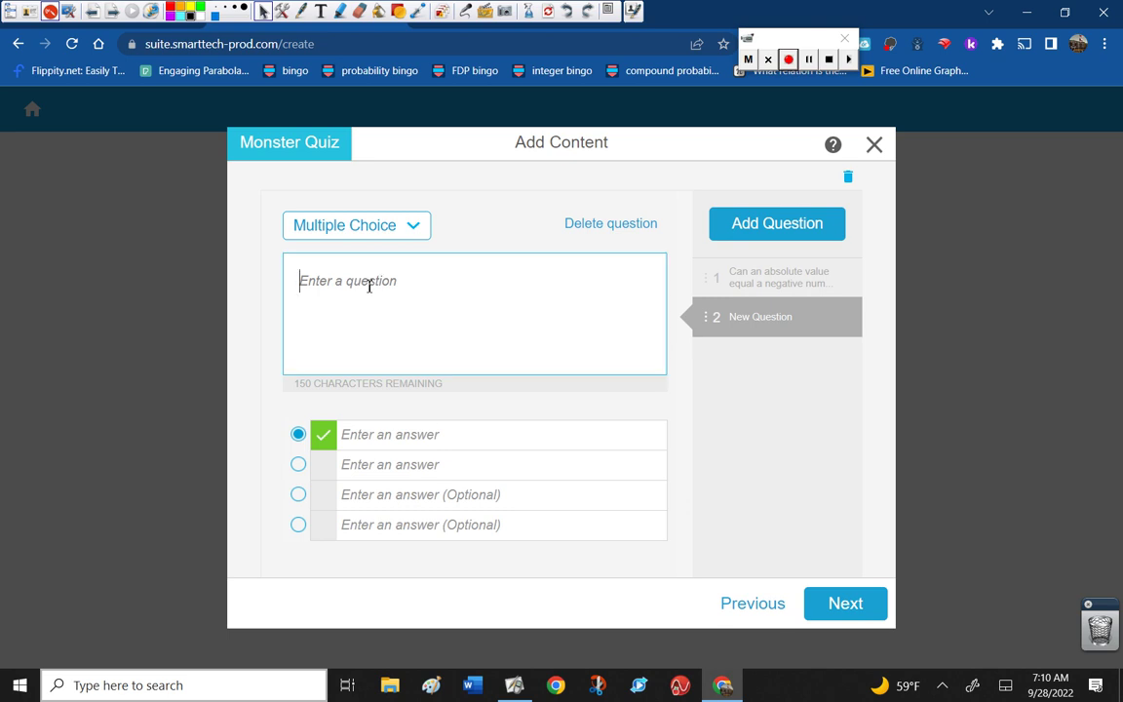
{"action": "type", "text": "I"}
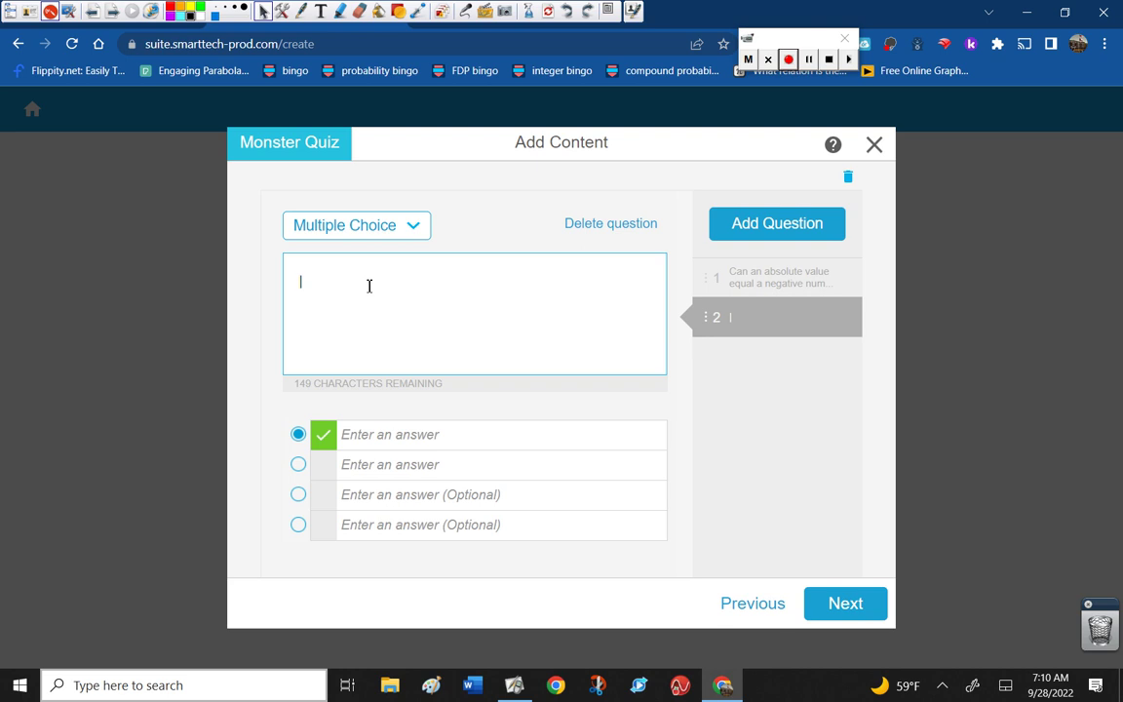
{"action": "type", "text": "x+5| = 8"}
Enter "-8 and 8" and "-5 and 5" as the first two answer choices of question 2.
{"action": "left_click", "coordinate": [399, 436]}
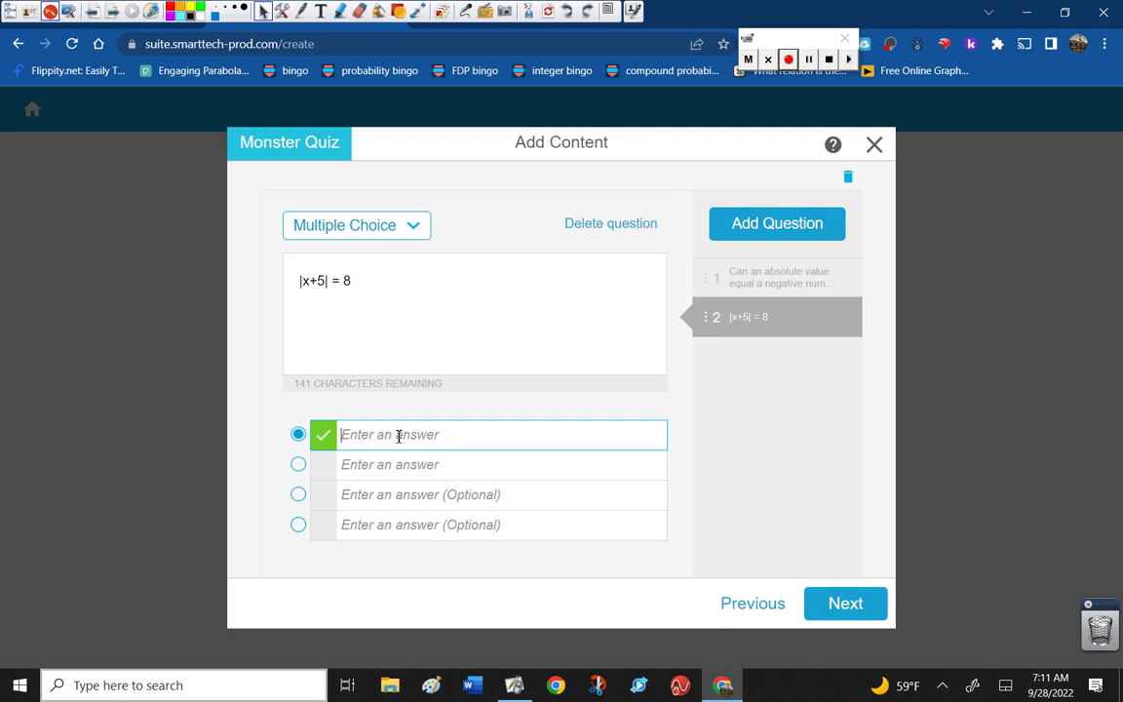
{"action": "type", "text": "-8 and "}
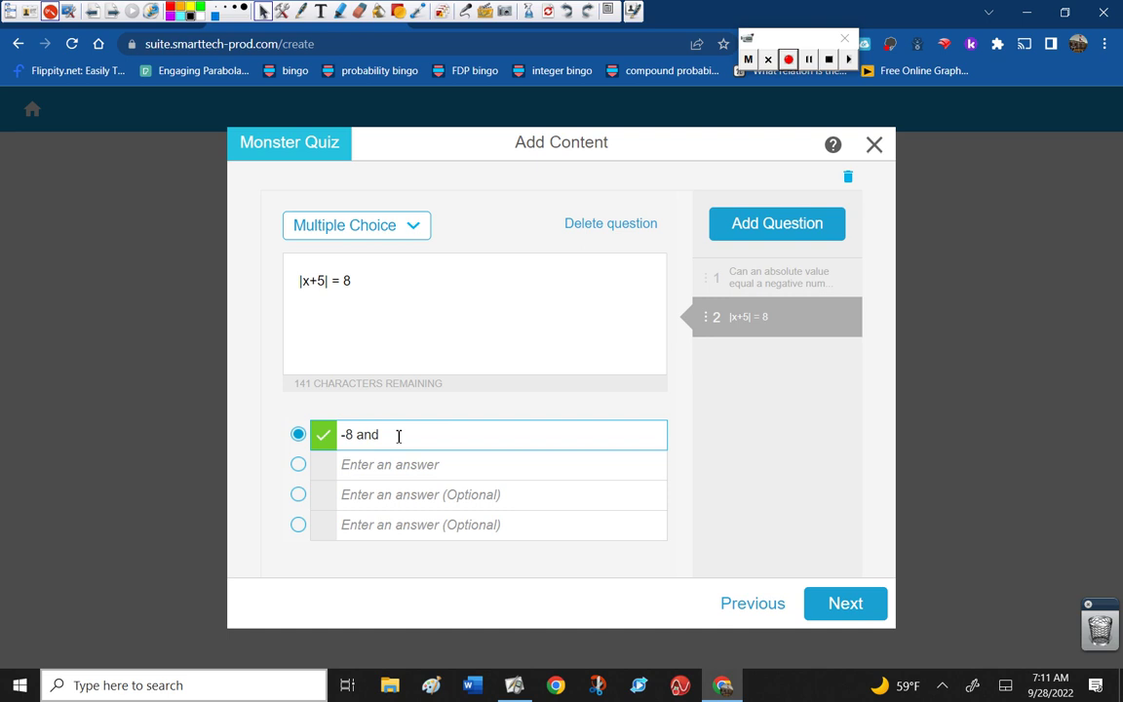
{"action": "type", "text": "8"}
{"action": "left_click", "coordinate": [381, 464]}
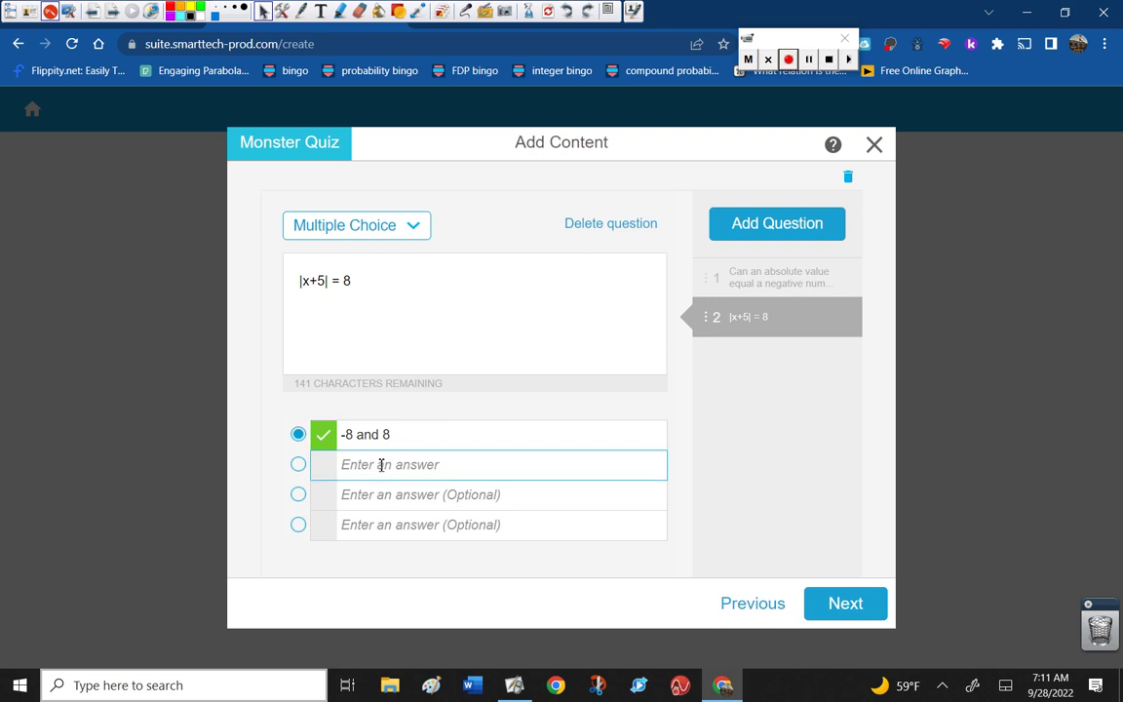
{"action": "type", "text": "-5 and"}
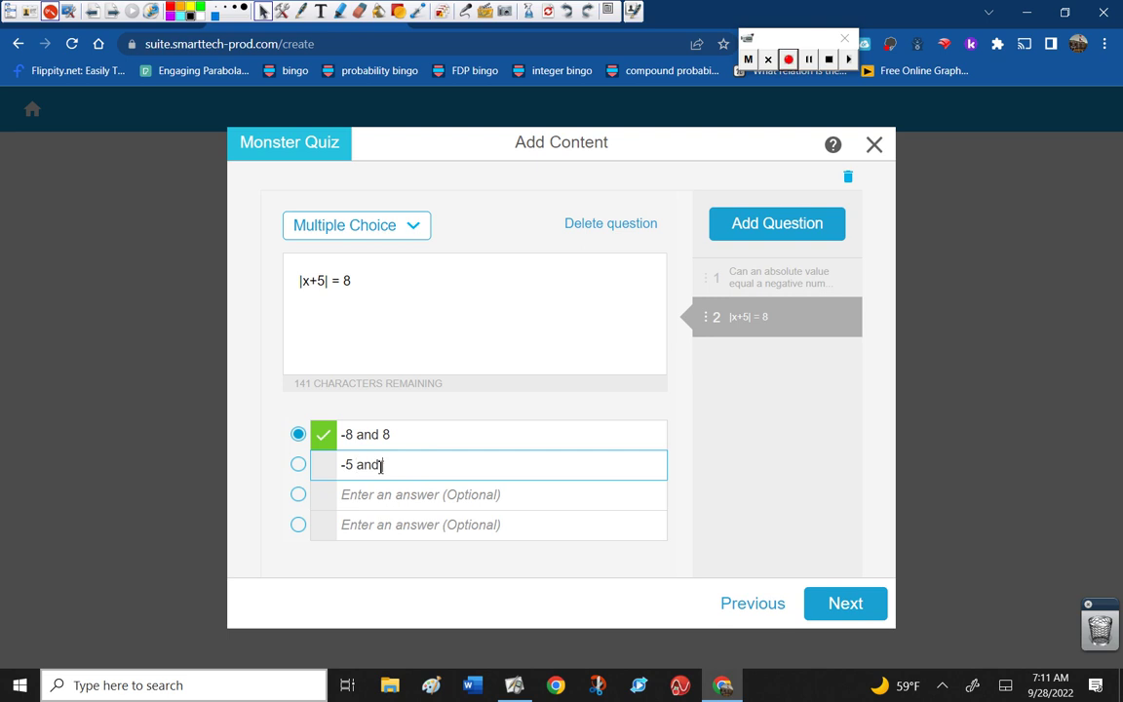
{"action": "type", "text": " 5"}
Enter "-13 and 3" as the third answer choice of question 2.
{"action": "left_click", "coordinate": [364, 493]}
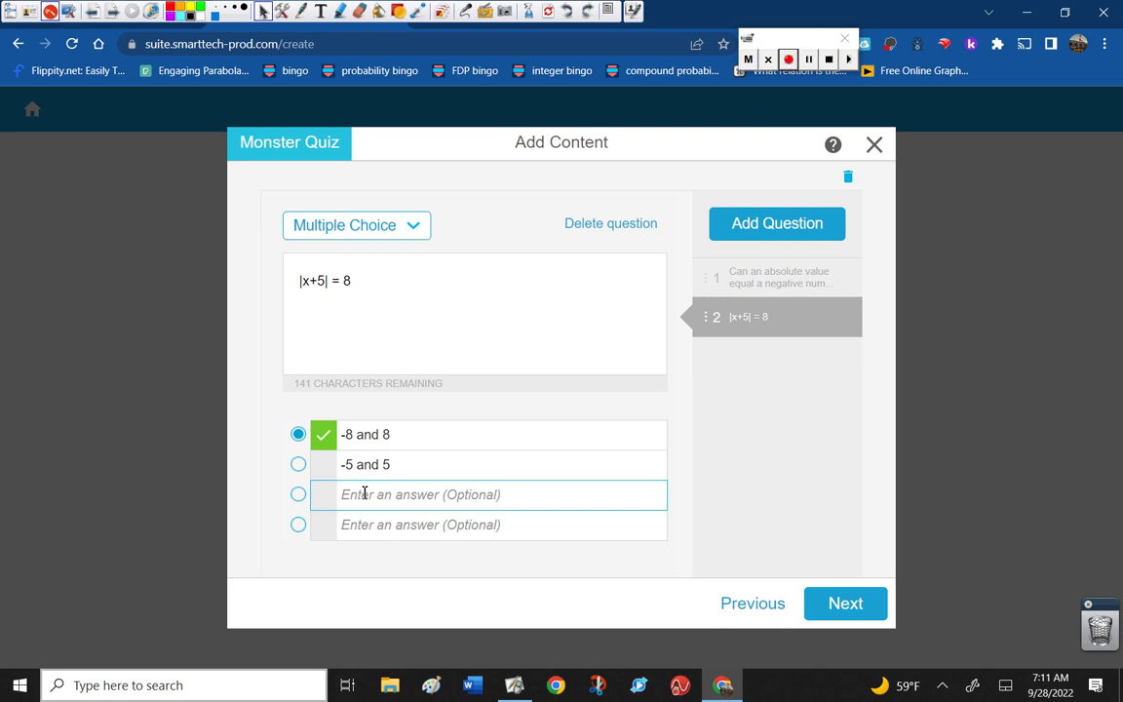
{"action": "type", "text": "-13 a"}
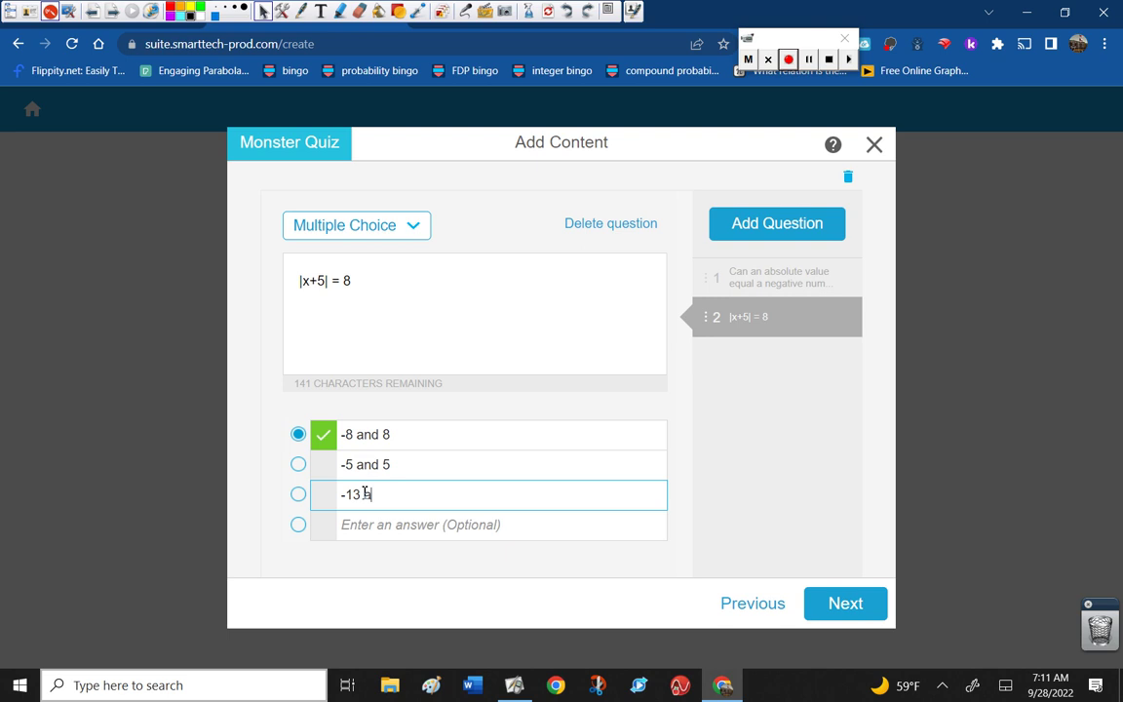
{"action": "type", "text": "nd 3"}
{"action": "left_click", "coordinate": [344, 494]}
{"action": "key", "text": "BackSpace"}
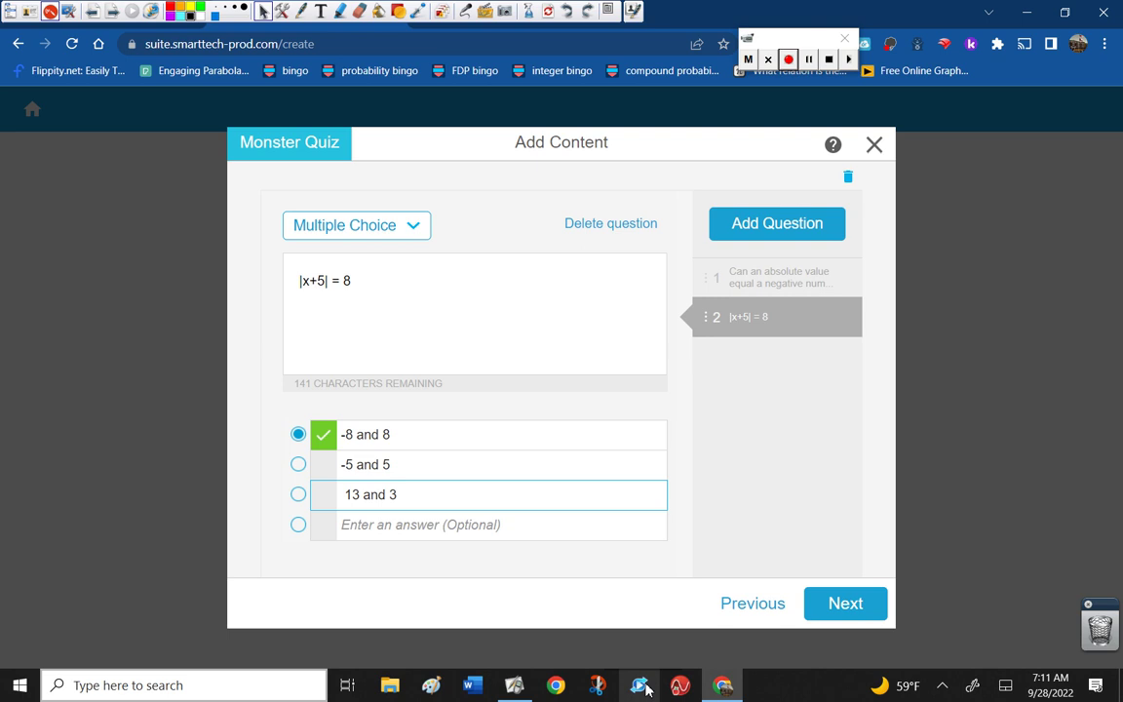
{"action": "key", "text": "BackSpace"}
{"action": "type", "text": "-"}
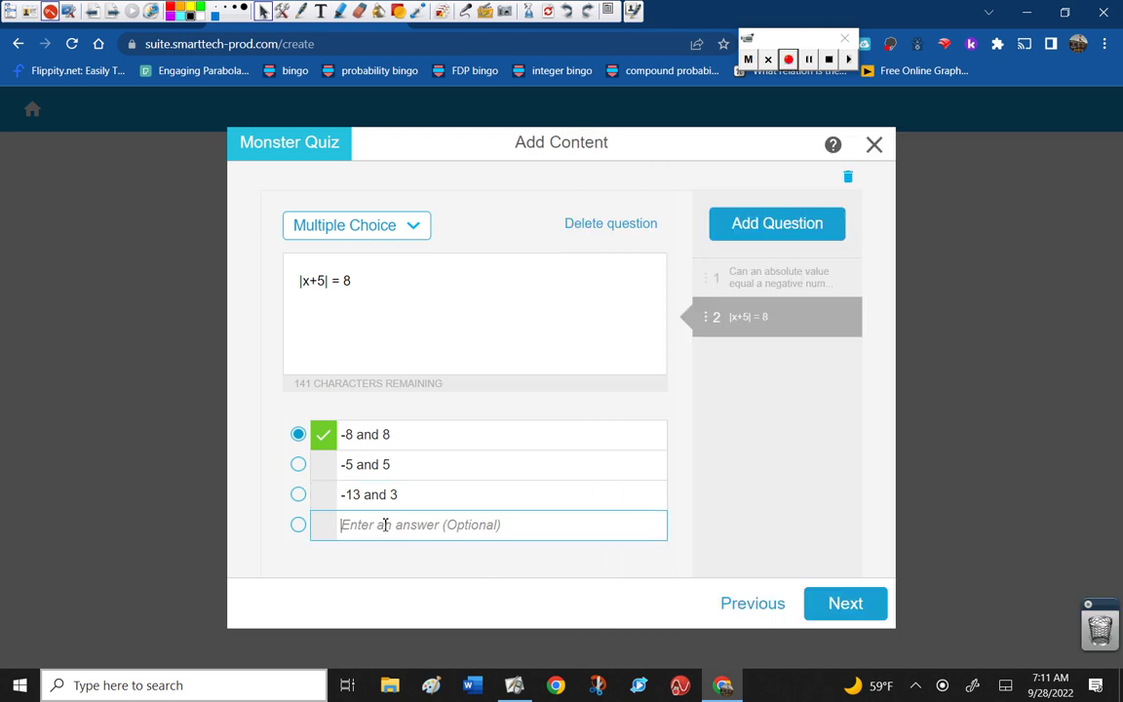
Enter "-3 and 13" as the fourth answer choice of question 2.
{"action": "type", "text": "3"}
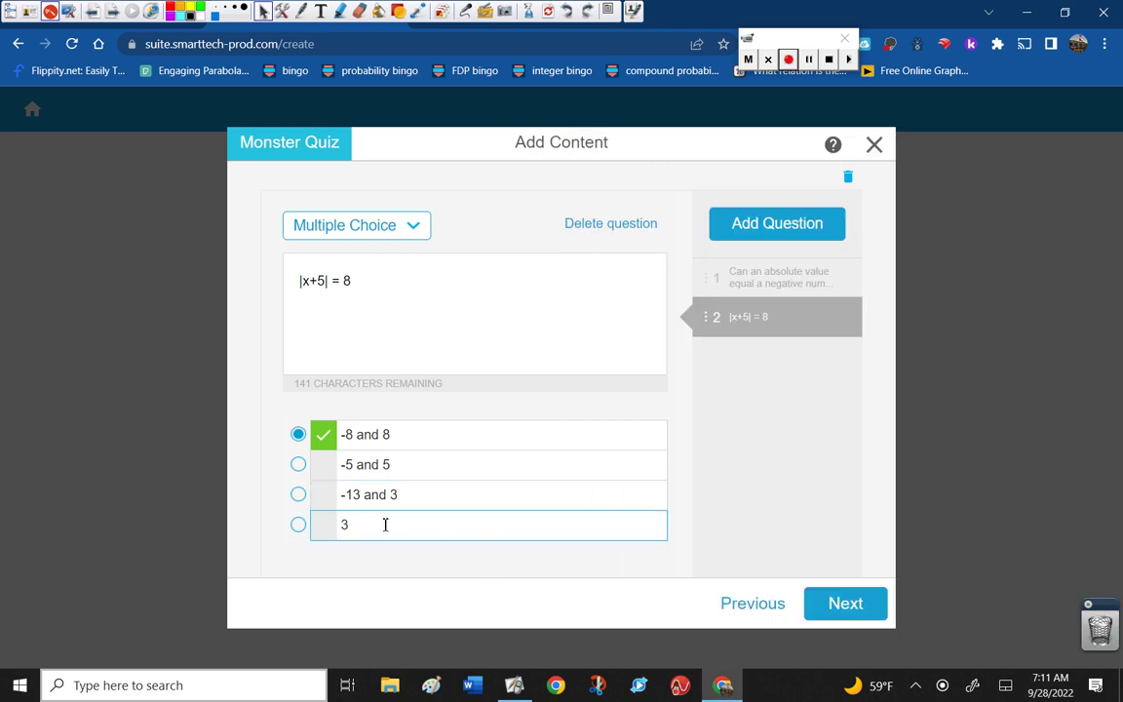
{"action": "type", "text": " and -1"}
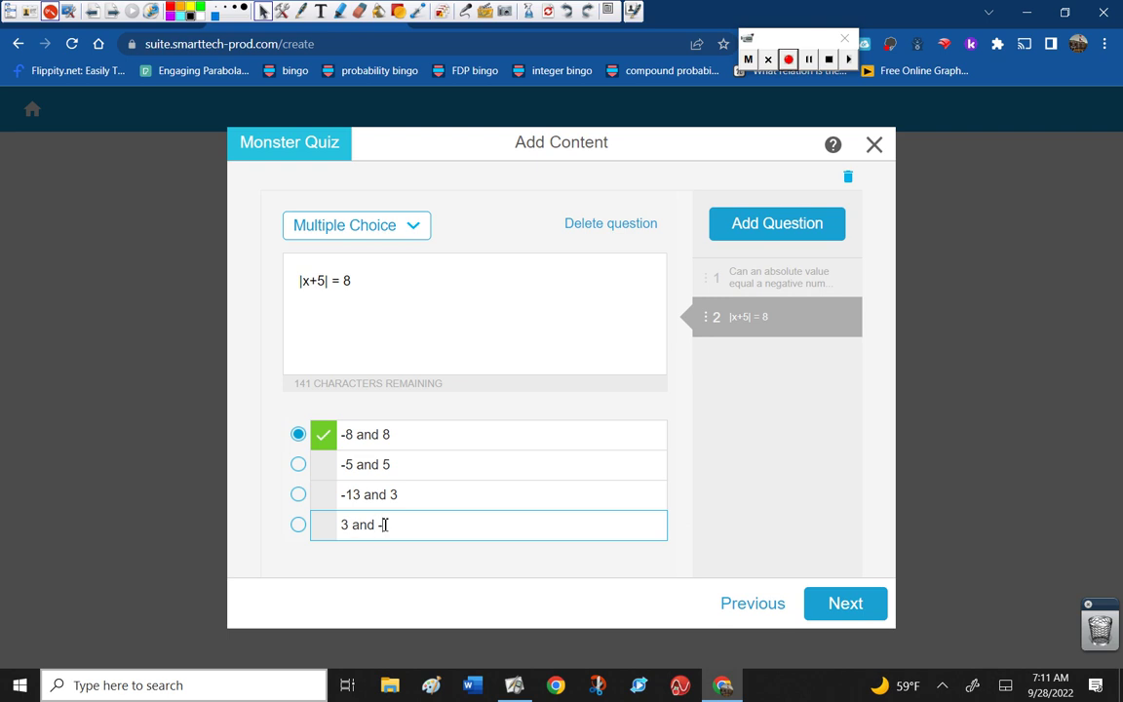
{"action": "type", "text": "3"}
{"action": "key", "text": "Left"}
{"action": "key", "text": "Left"}
{"action": "key", "text": "BackSpace"}
{"action": "key", "text": "Left"}
{"action": "key", "text": "Left"}
{"action": "type", "text": "-"}
Turn off the time limit per question and finish the quiz with the Monsters: Halloween theme.
{"action": "left_click", "coordinate": [845, 606]}
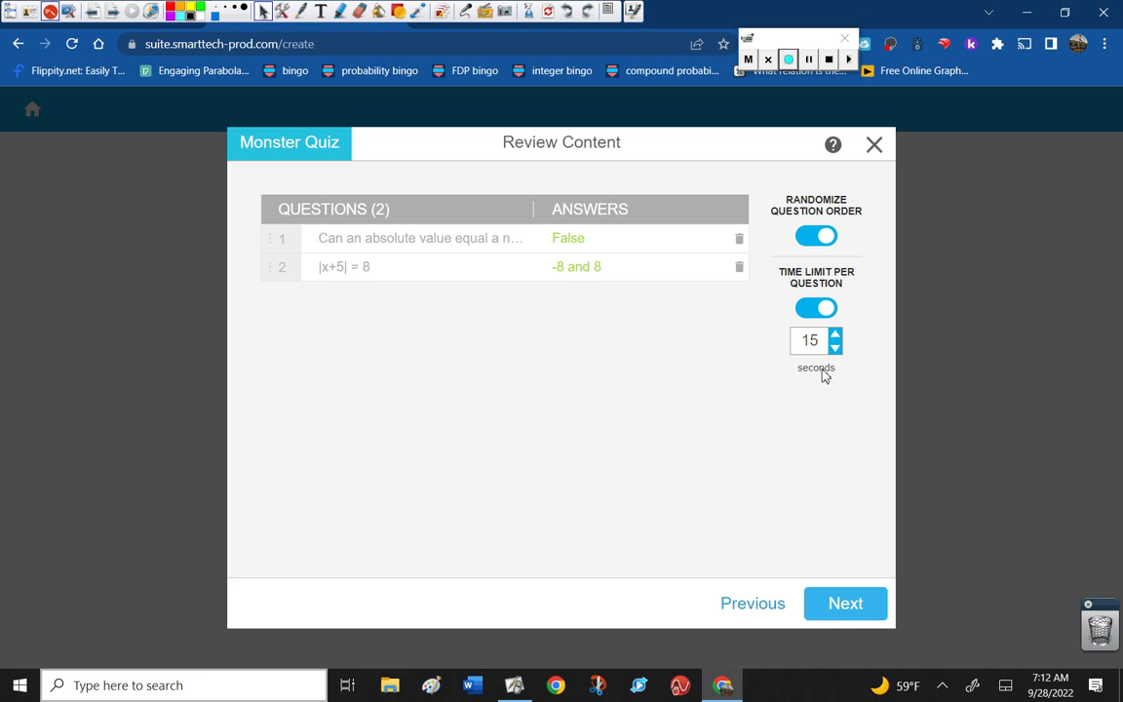
{"action": "left_click", "coordinate": [822, 312]}
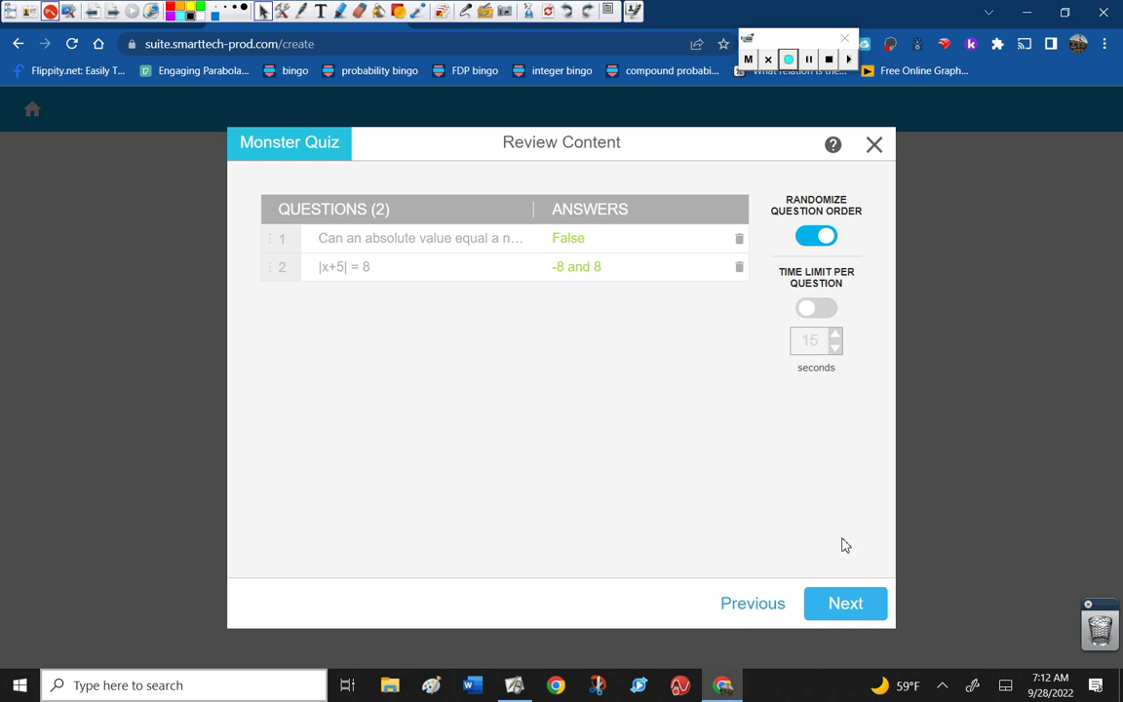
{"action": "left_click", "coordinate": [859, 604]}
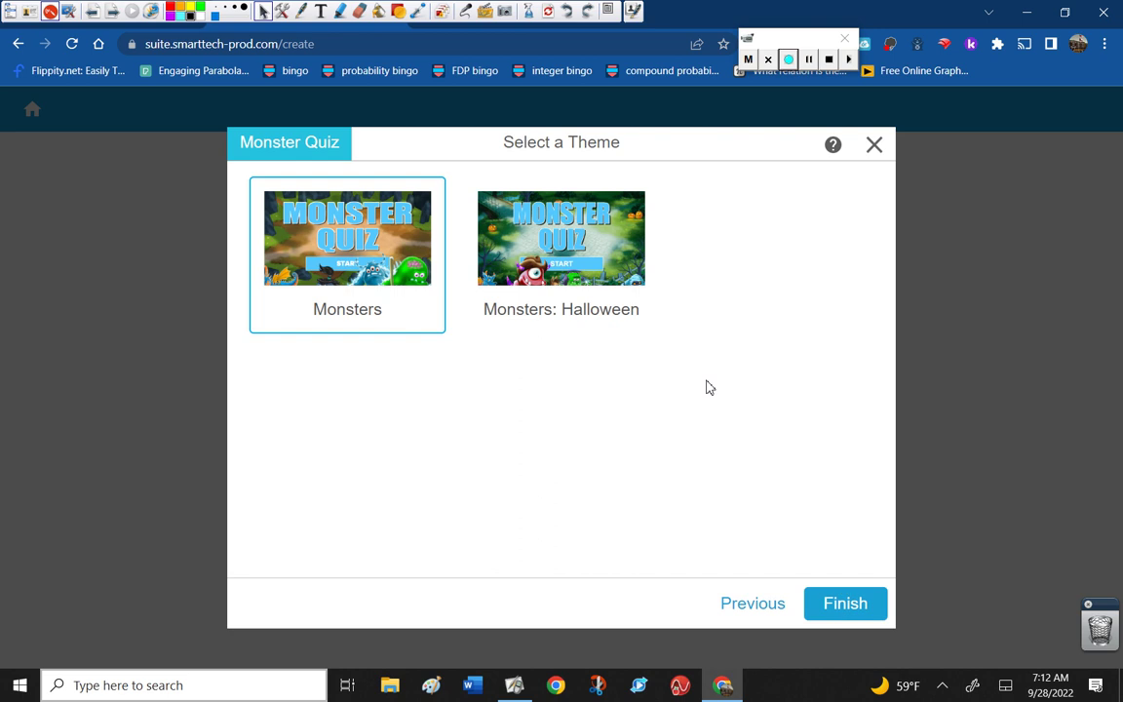
{"action": "left_click", "coordinate": [589, 255]}
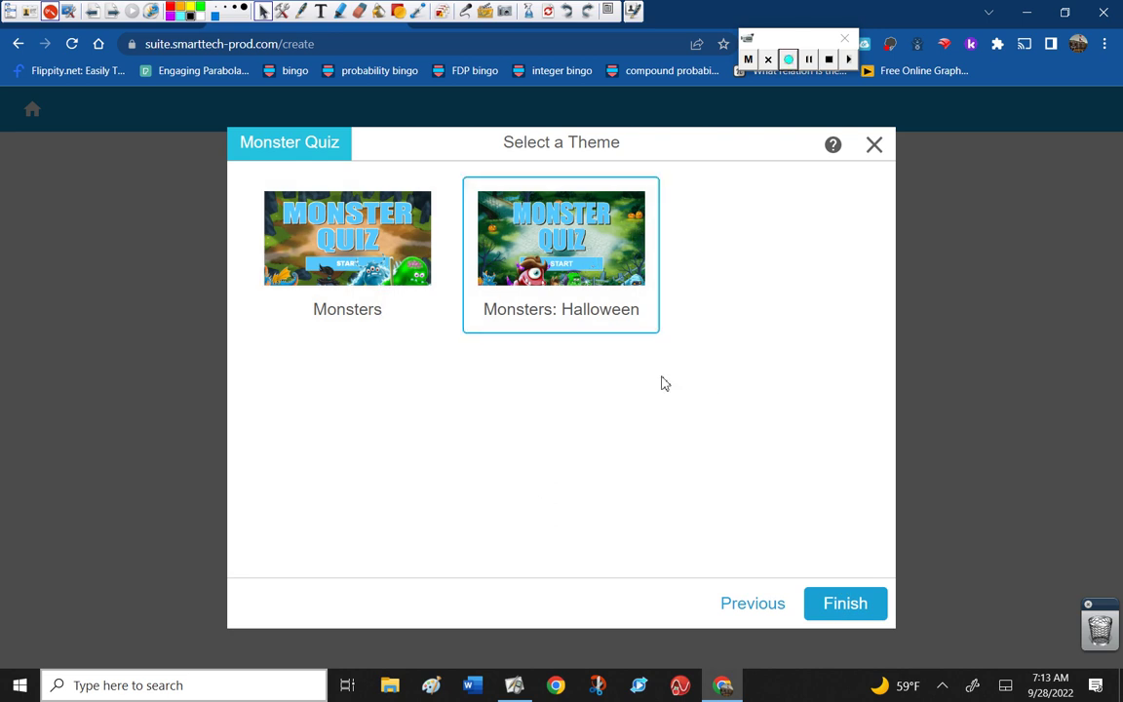
{"action": "left_click", "coordinate": [843, 607]}
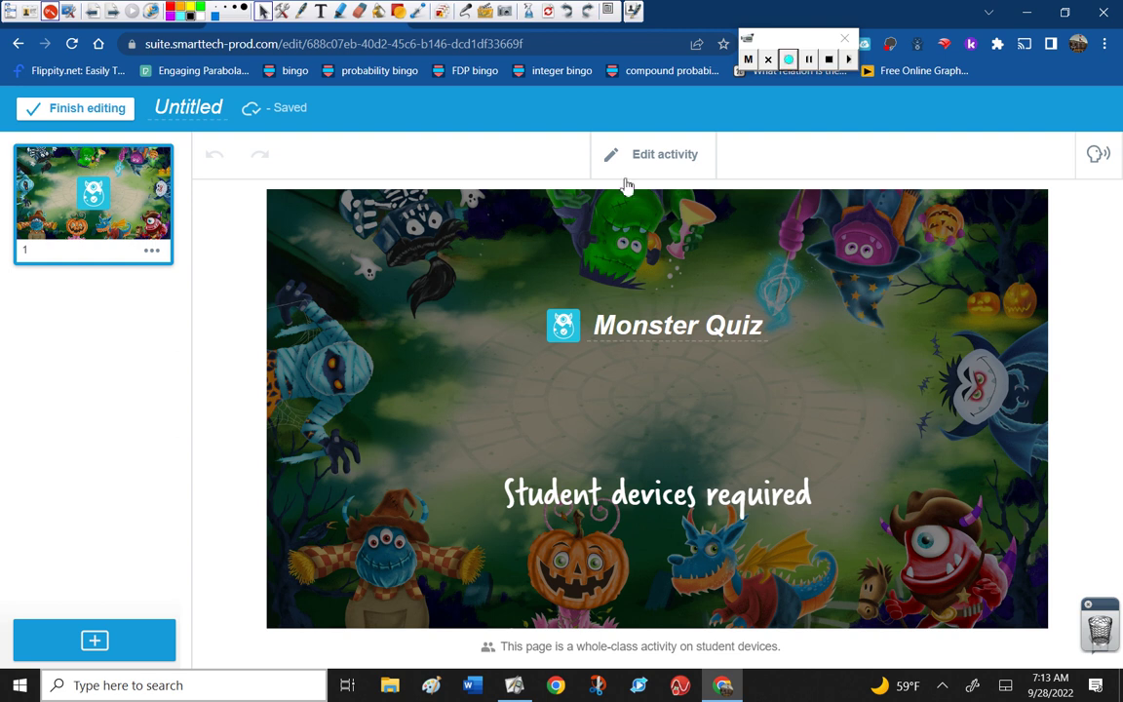
Replace the lesson's placeholder title with "Solving absolute Val".
{"action": "left_click", "coordinate": [177, 108]}
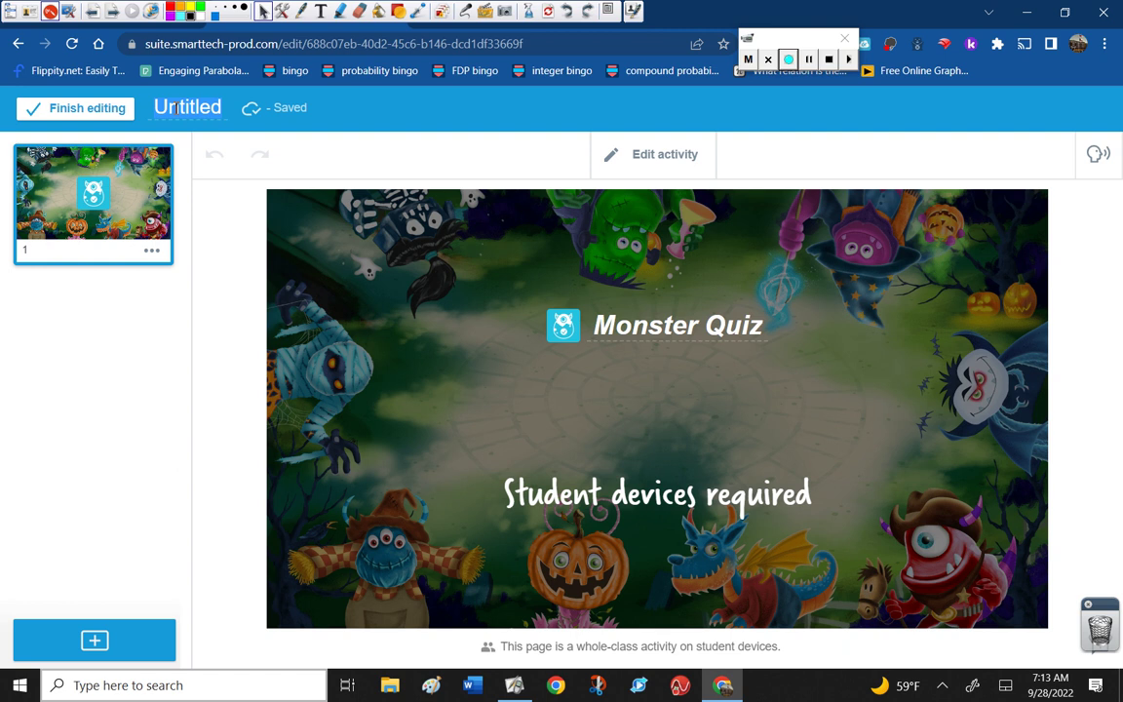
{"action": "type", "text": "S"}
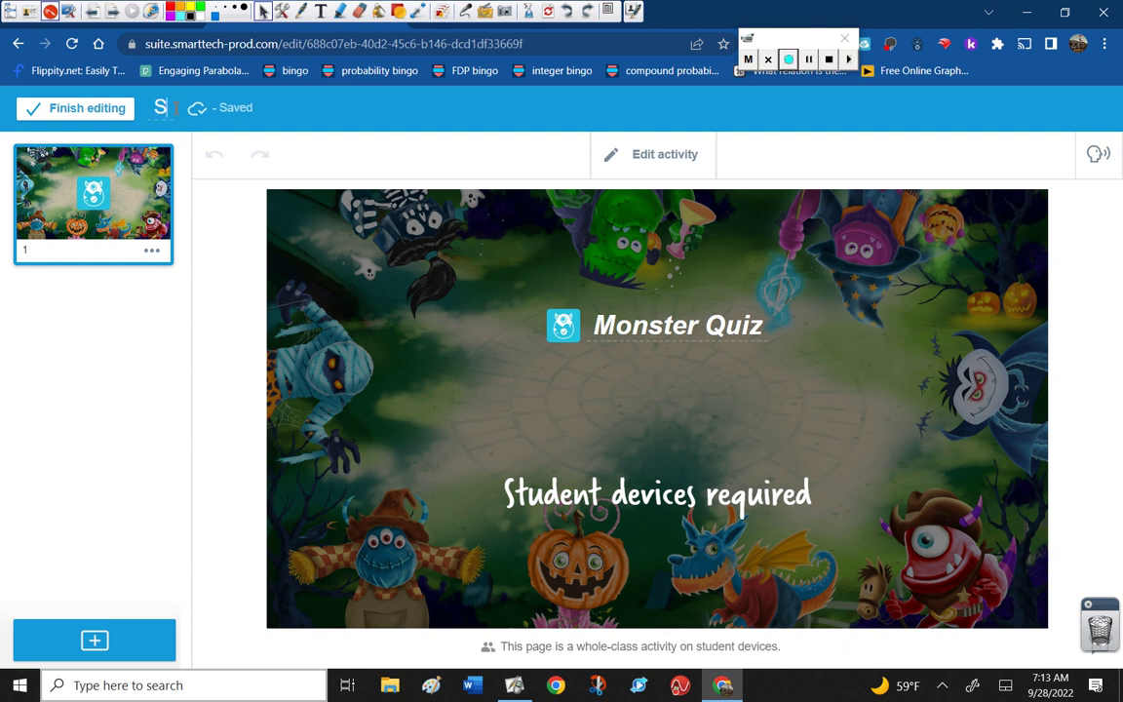
{"action": "type", "text": "olving"}
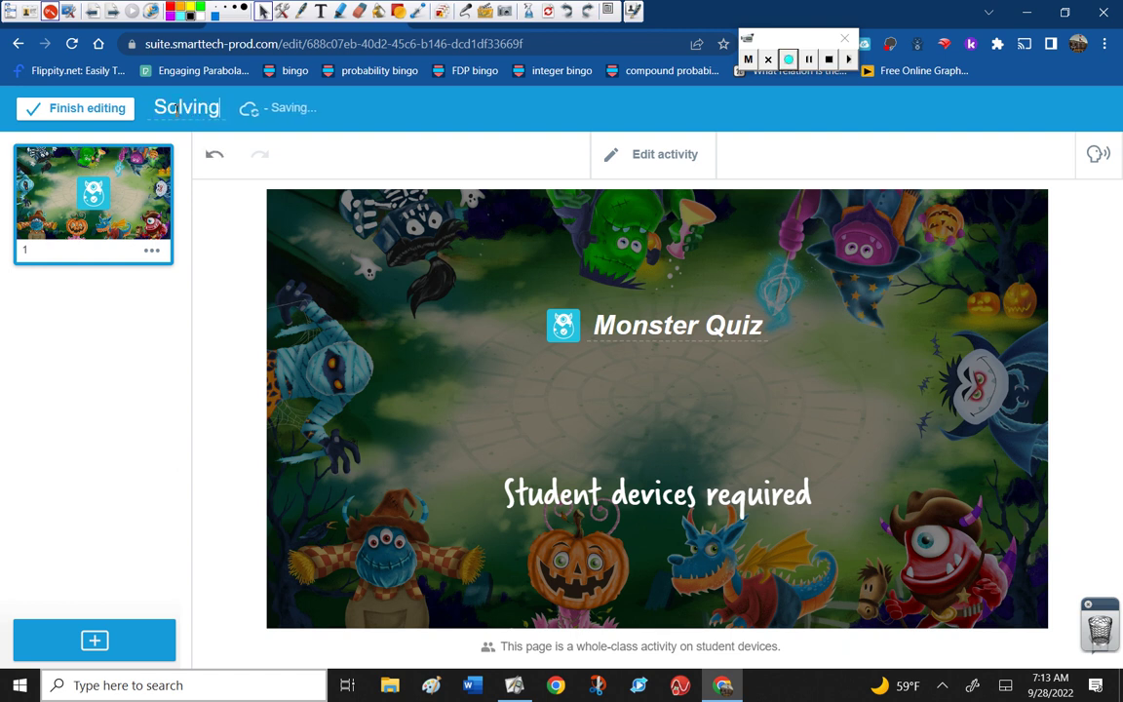
{"action": "type", "text": " absou"}
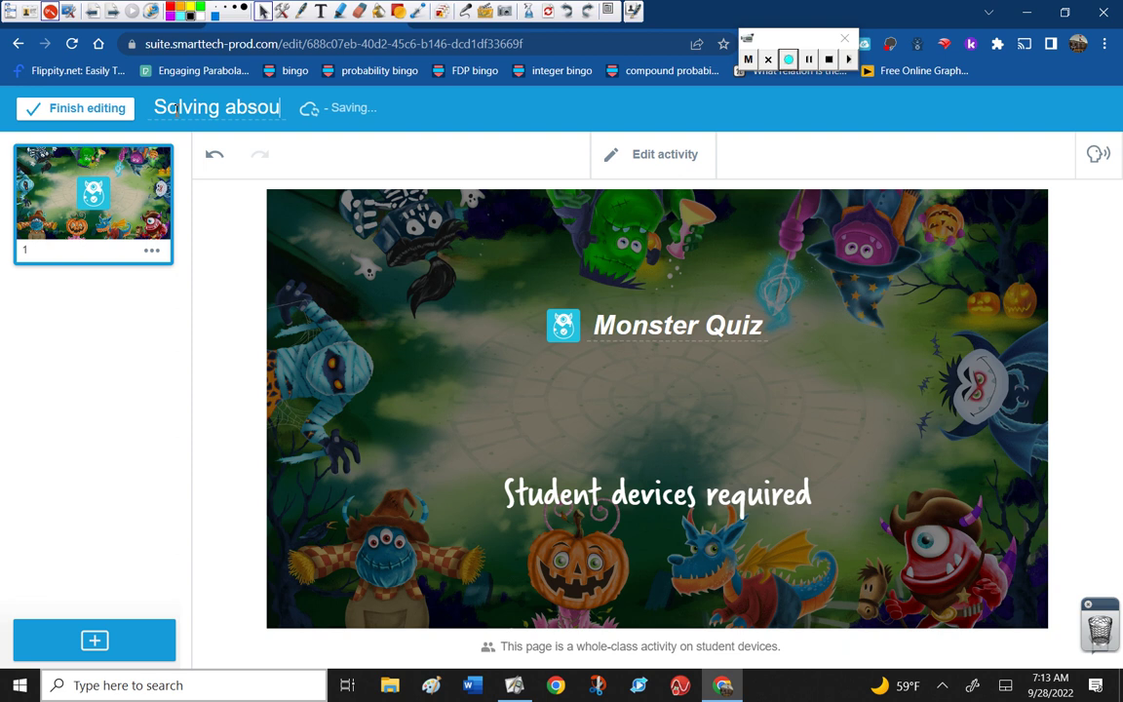
{"action": "key", "text": "BackSpace"}
{"action": "type", "text": "lute Va"}
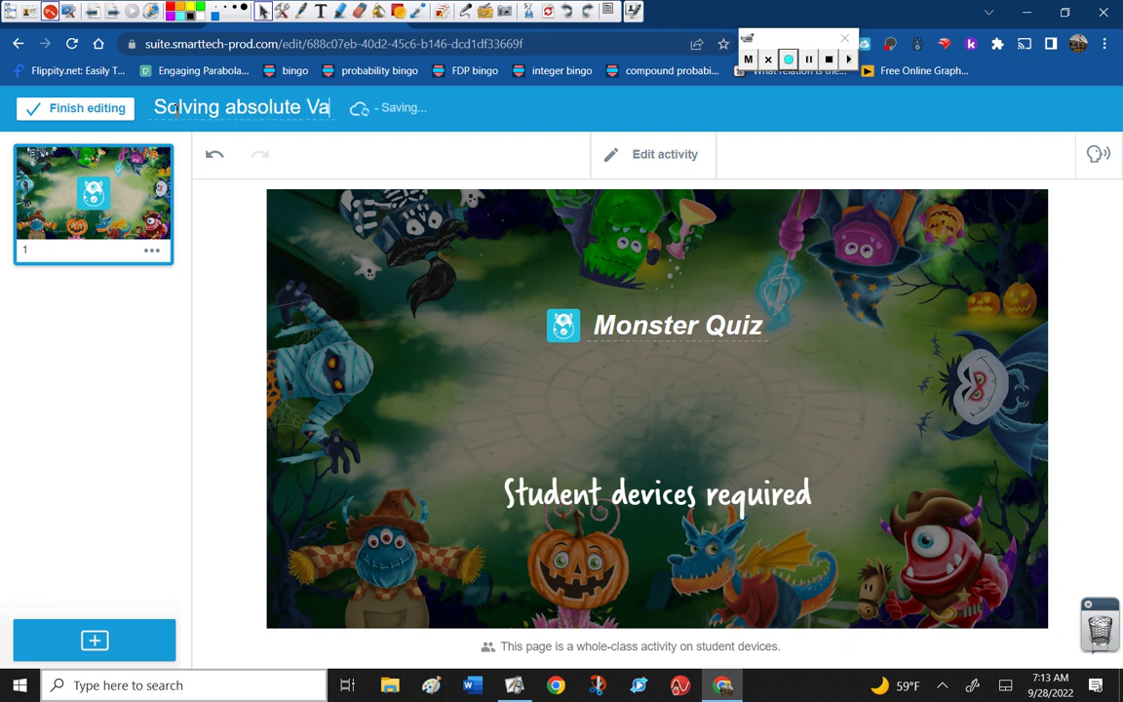
{"action": "type", "text": "lu"}
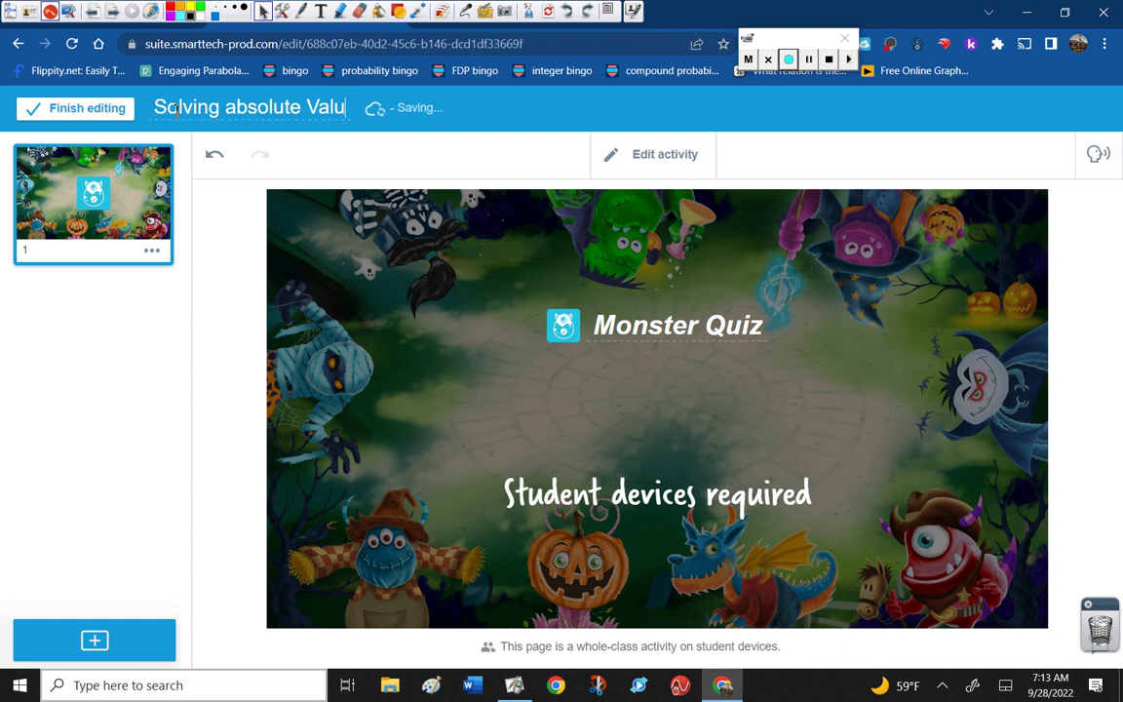
{"action": "key", "text": "BackSpace"}
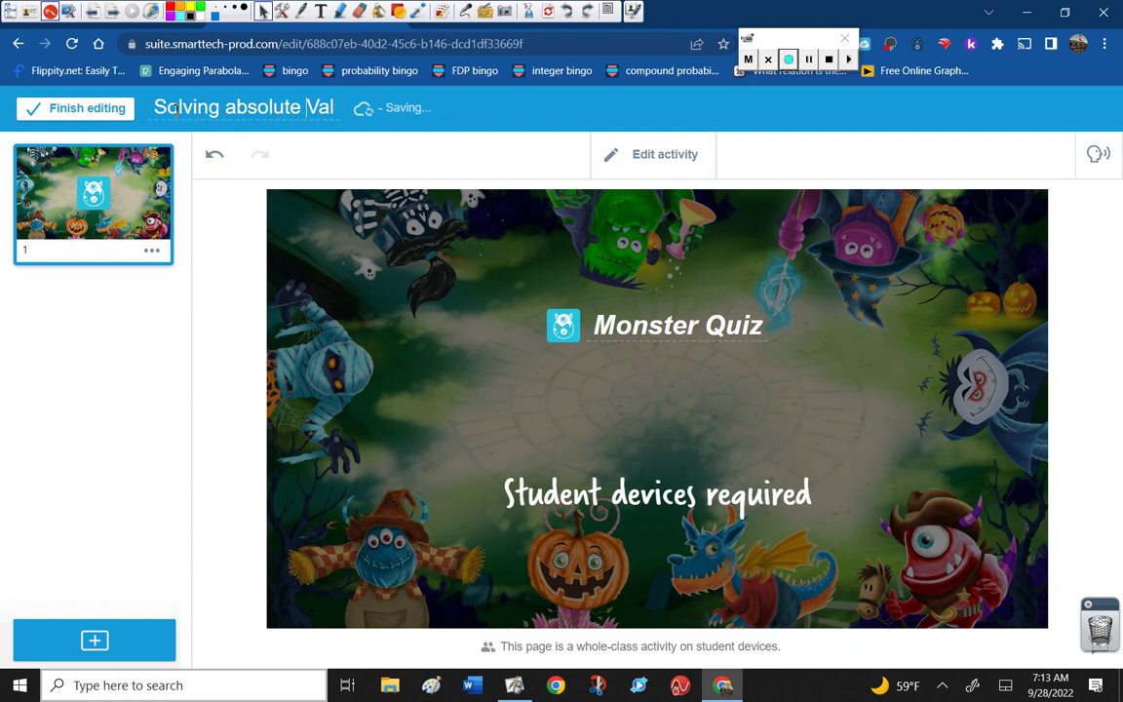
Shorten the word "absolute" in the lesson title to "abs".
{"action": "key", "text": "Left"}
{"action": "key", "text": "Left"}
{"action": "key", "text": "Left"}
{"action": "key", "text": "Left"}
{"action": "key", "text": "BackSpace"}
{"action": "key", "text": "BackSpace"}
{"action": "key", "text": "BackSpace"}
{"action": "key", "text": "BackSpace"}
{"action": "key", "text": "BackSpace"}
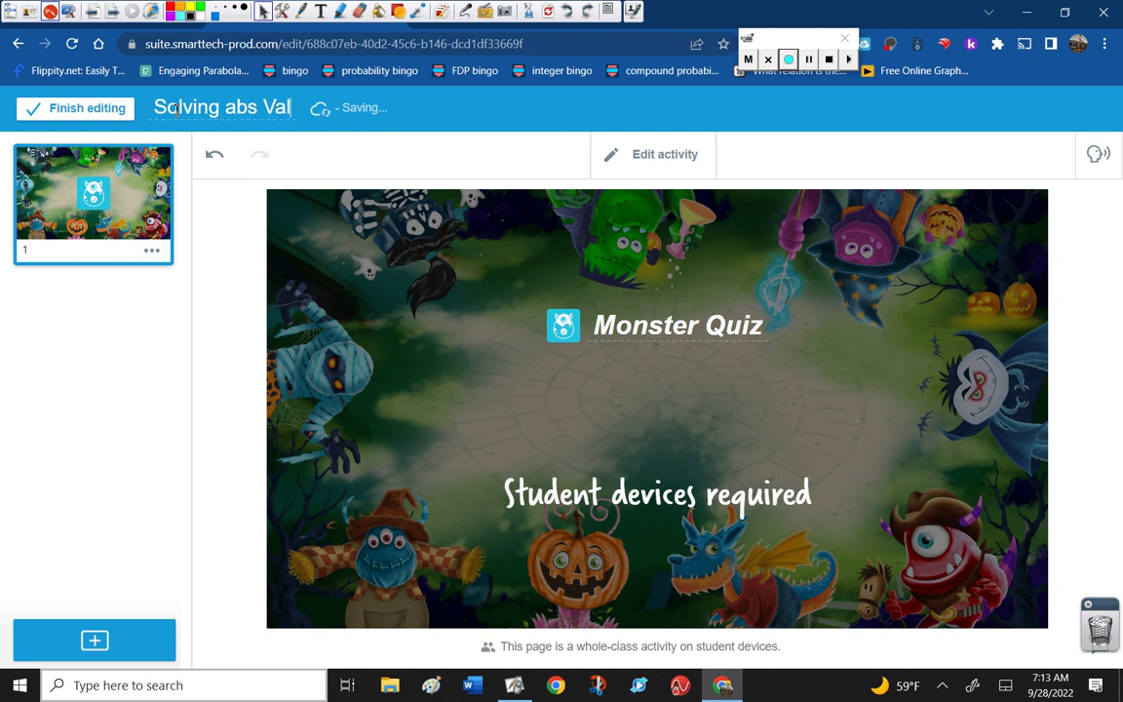
Add "Eqn" to the end of the lesson title so it reads "Solving abs Val Eqn".
{"action": "key", "text": "End"}
{"action": "type", "text": "Eq"}
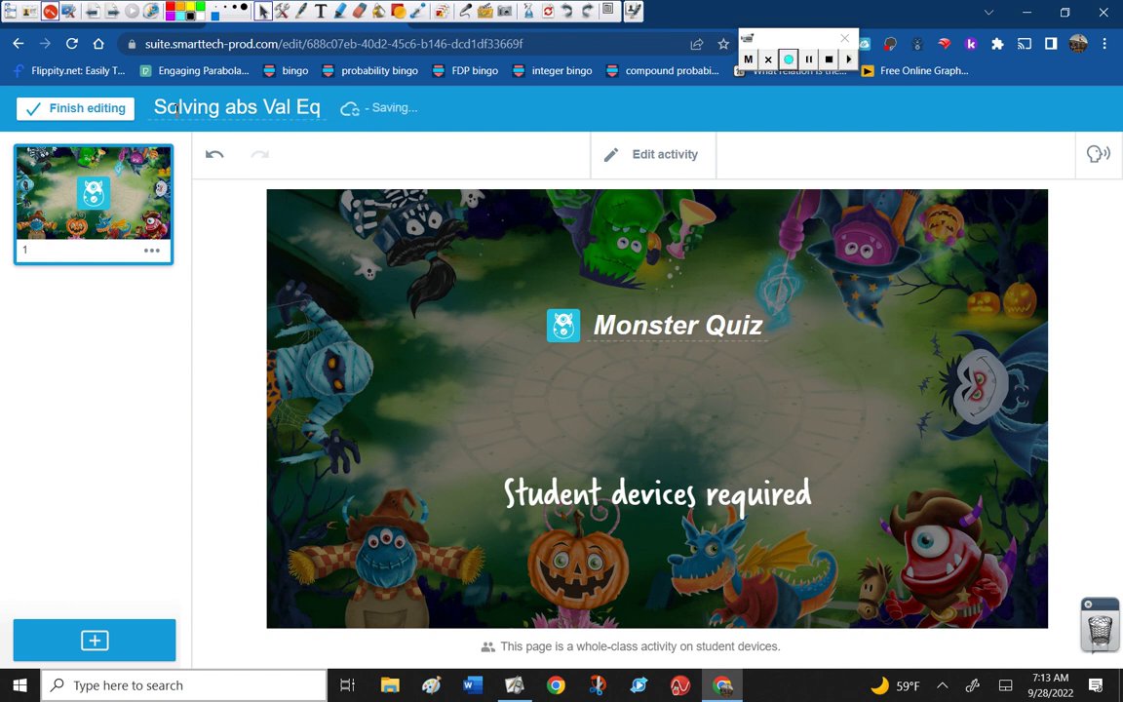
{"action": "type", "text": "n"}
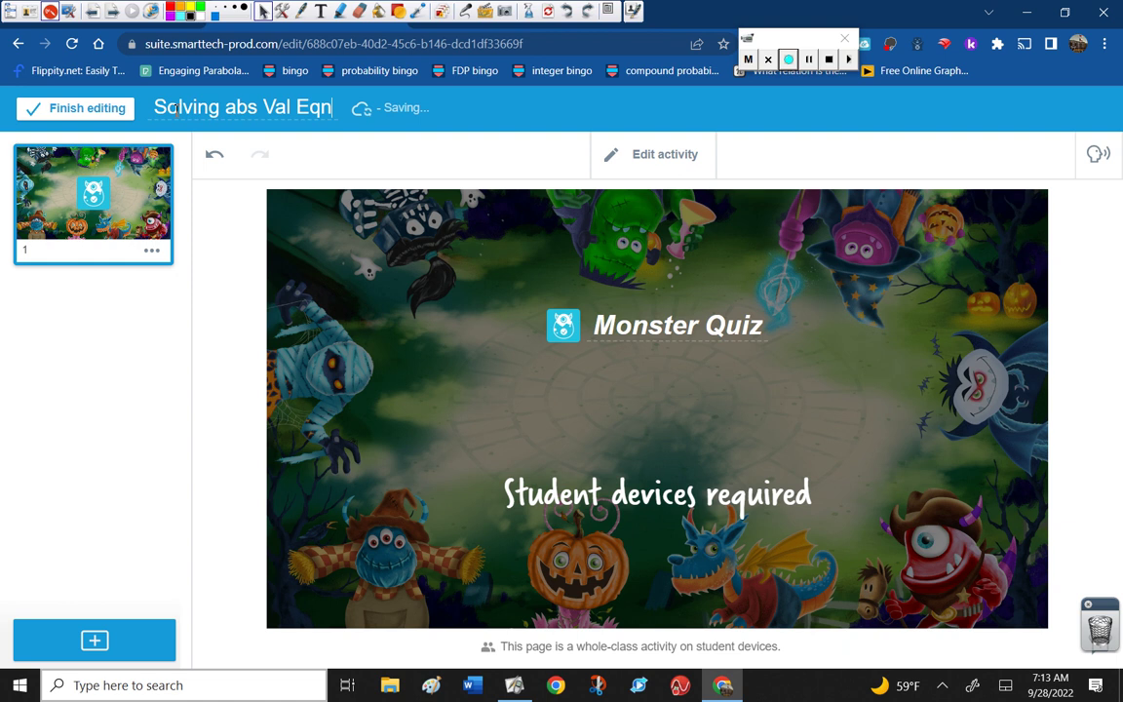
Abbreviate the first word of the lesson title to "Solvn".
{"action": "key", "text": "Left"}
{"action": "key", "text": "Left"}
{"action": "key", "text": "Left"}
{"action": "key", "text": "Left"}
{"action": "key", "text": "Left"}
{"action": "key", "text": "Left"}
{"action": "key", "text": "Left"}
{"action": "key", "text": "Left"}
{"action": "key", "text": "Left"}
{"action": "key", "text": "Left"}
{"action": "key", "text": "Left"}
{"action": "key", "text": "Left"}
{"action": "key", "text": "BackSpace"}
{"action": "key", "text": "BackSpace"}
{"action": "key", "text": "BackSpace"}
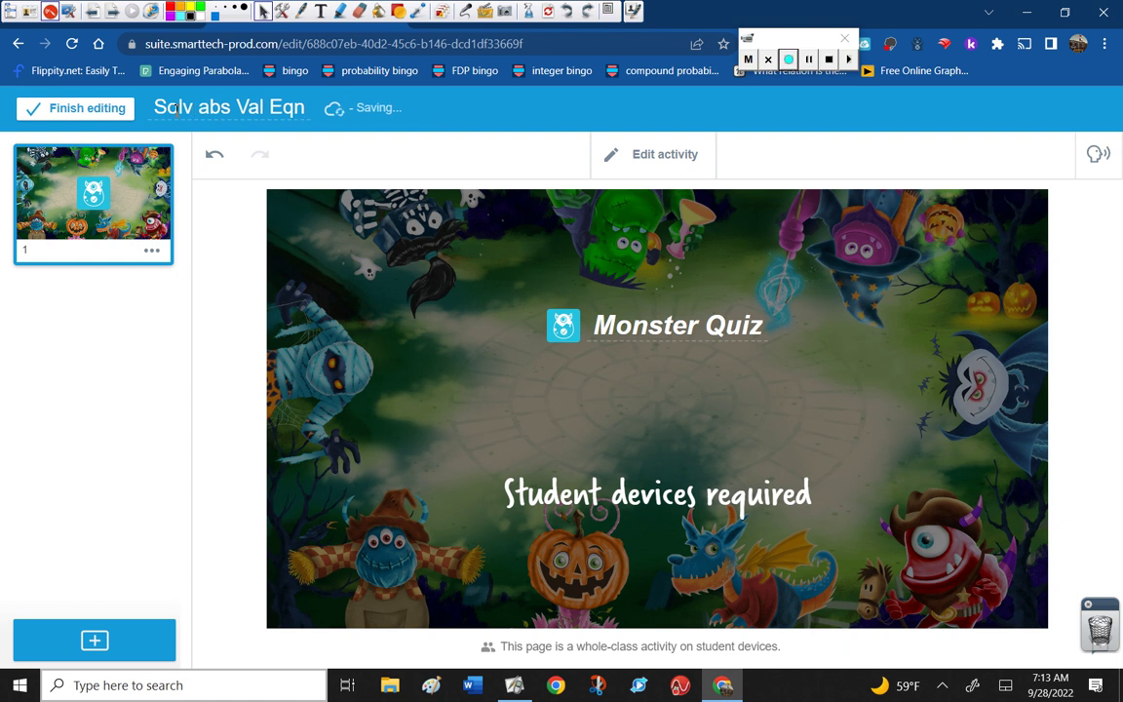
{"action": "type", "text": "n"}
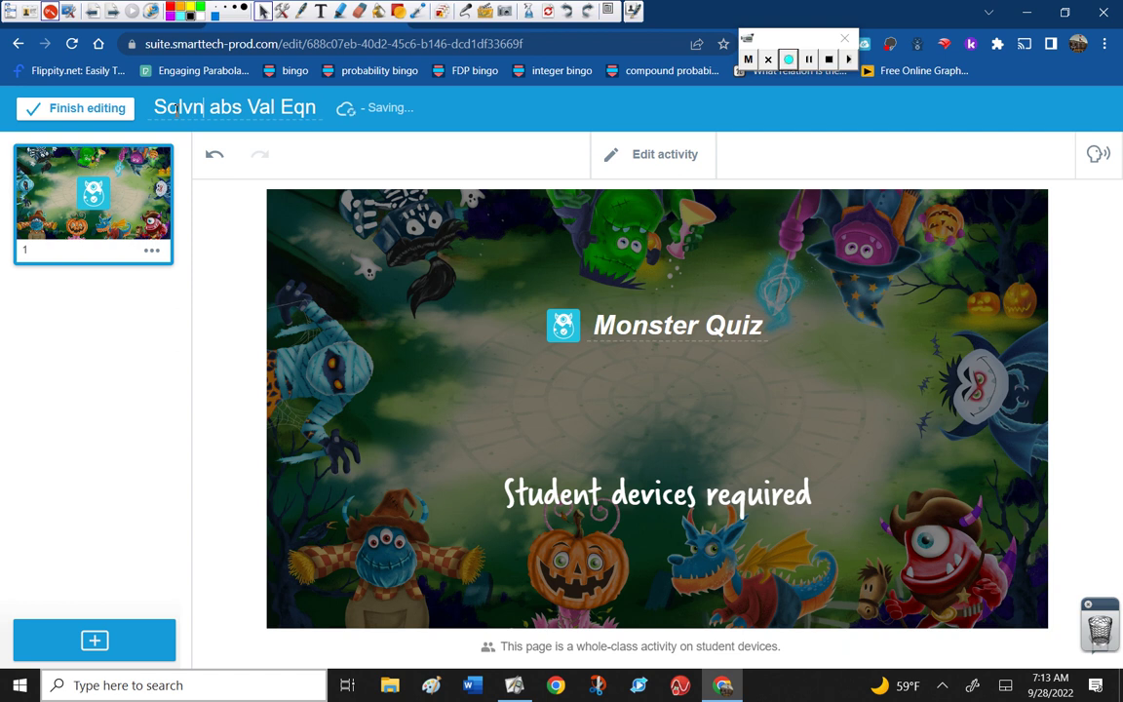